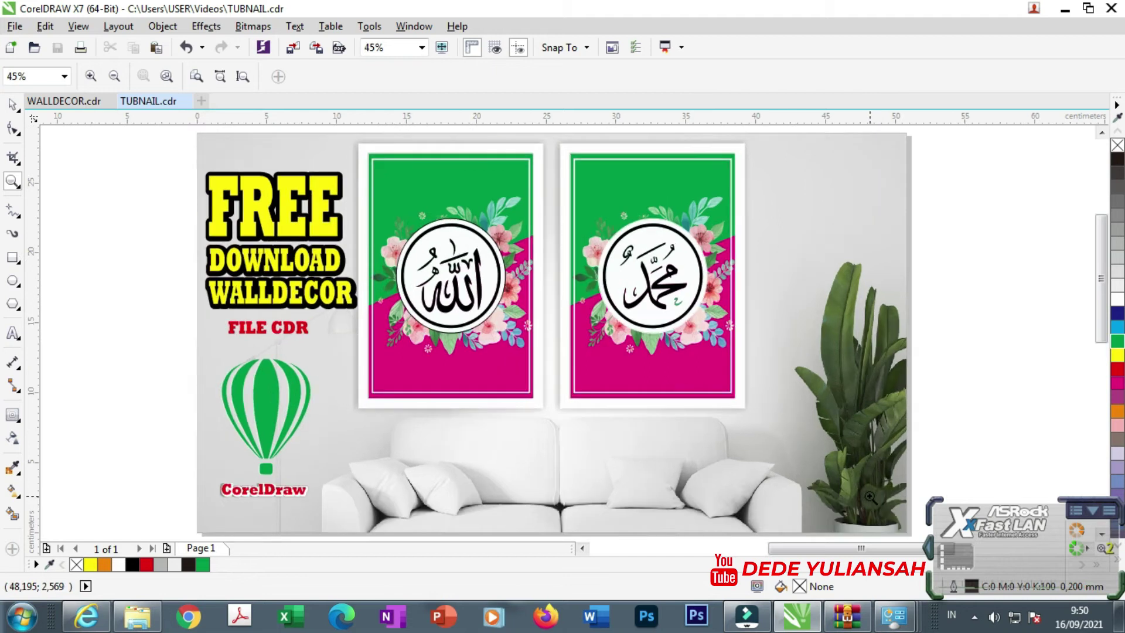
Examine the finished wall decor preview in TUBNAIL.cdr, including the title text and the two framed calligraphy designs.
click(234, 193)
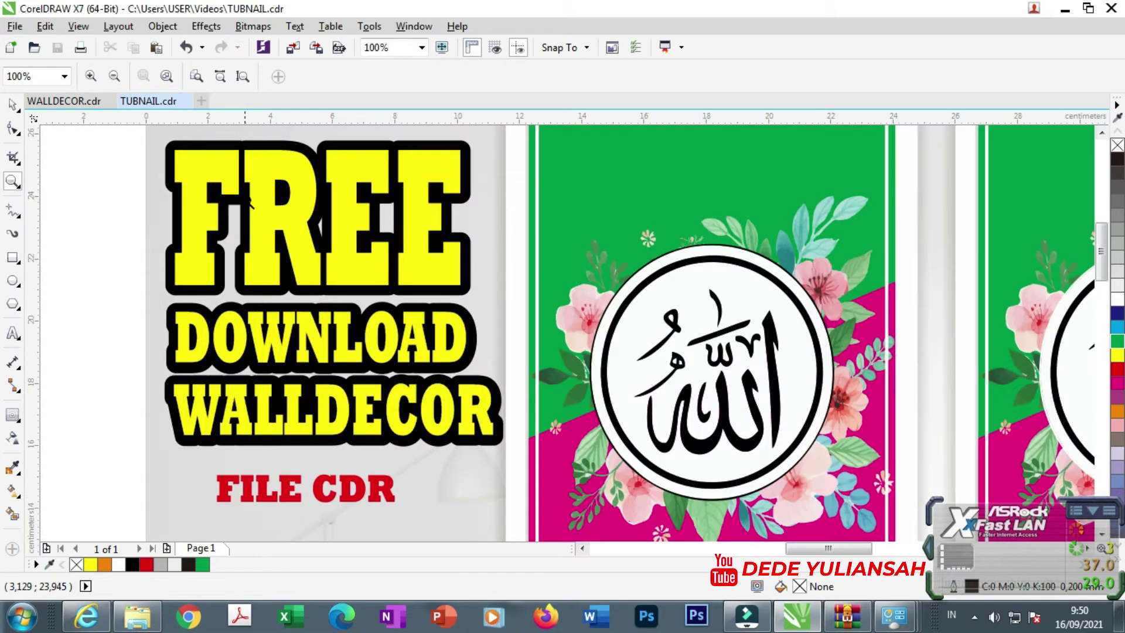
right_click(291, 240)
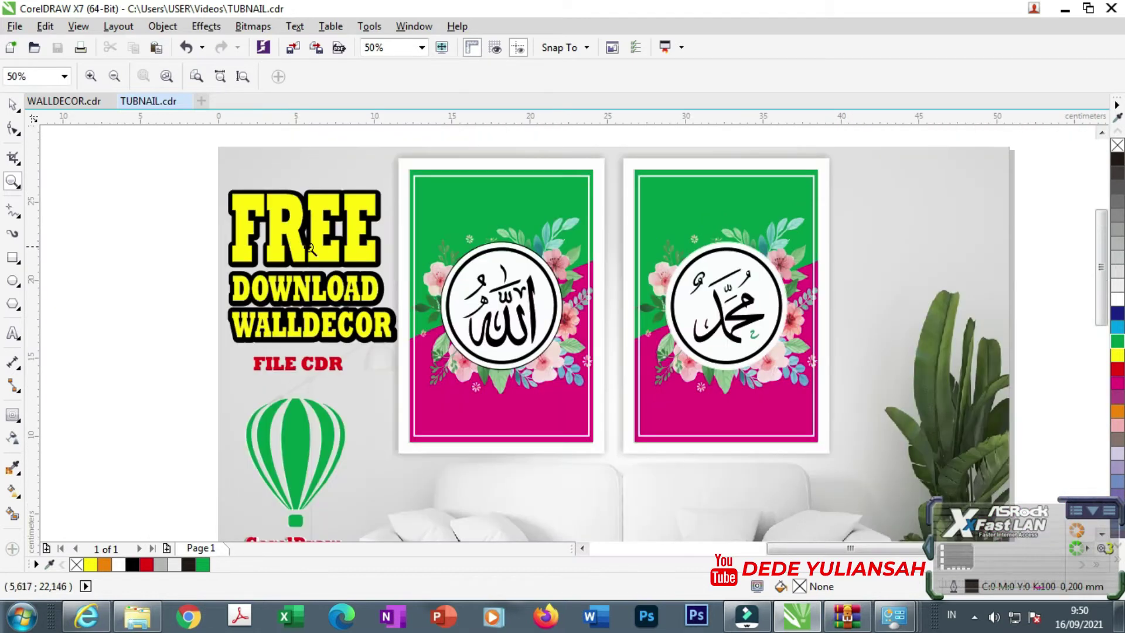
click(569, 308)
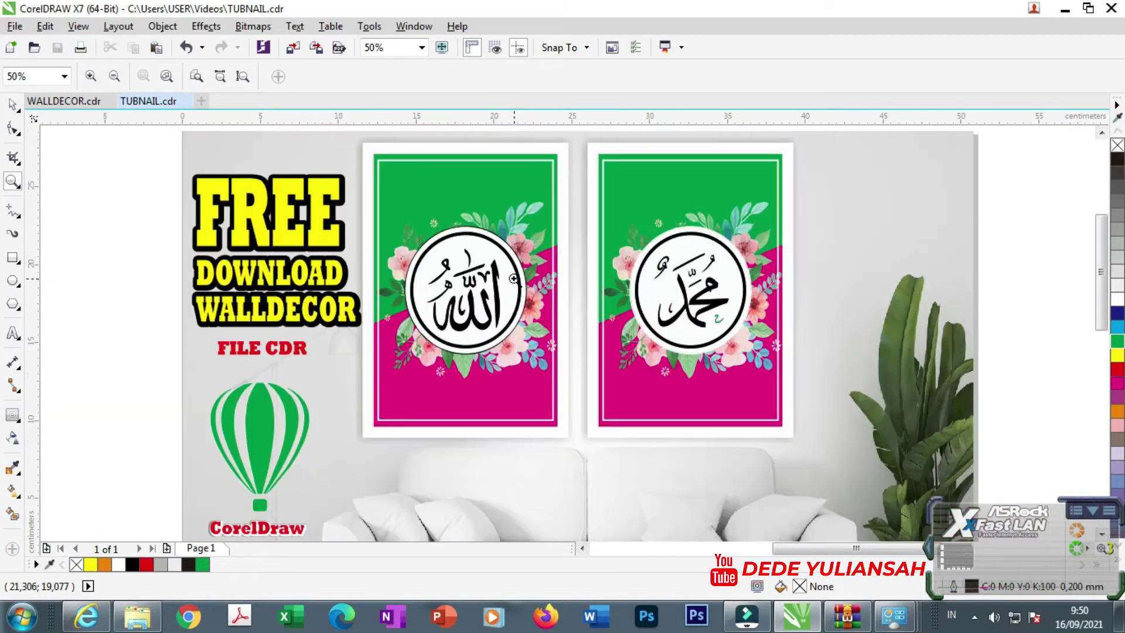
right_click(504, 276)
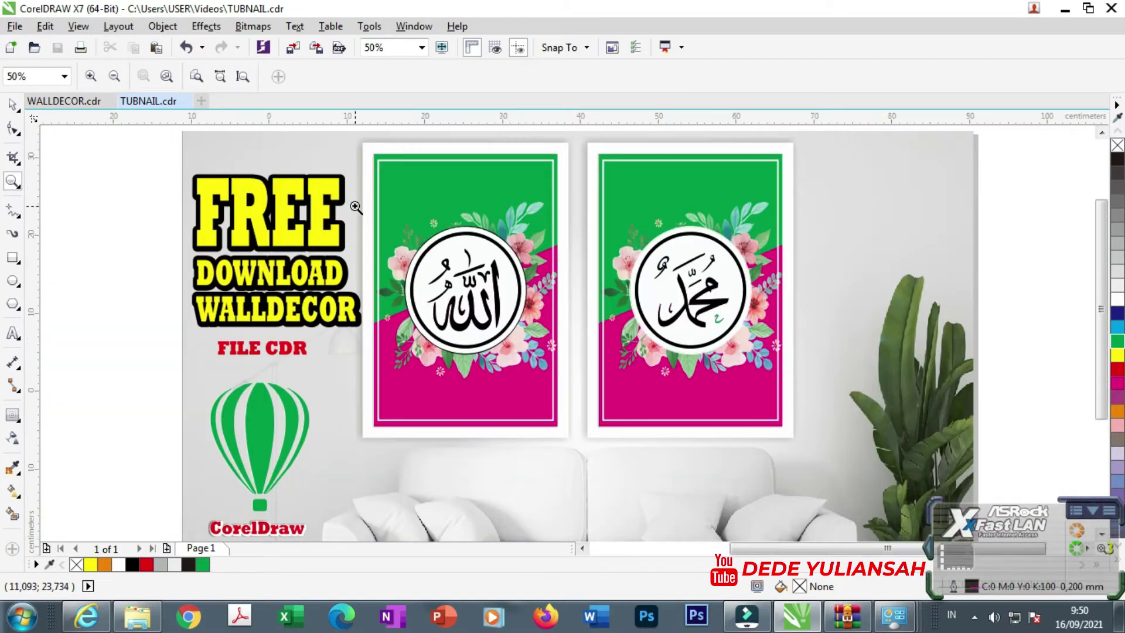
right_click(353, 207)
drag(277, 166, 702, 403)
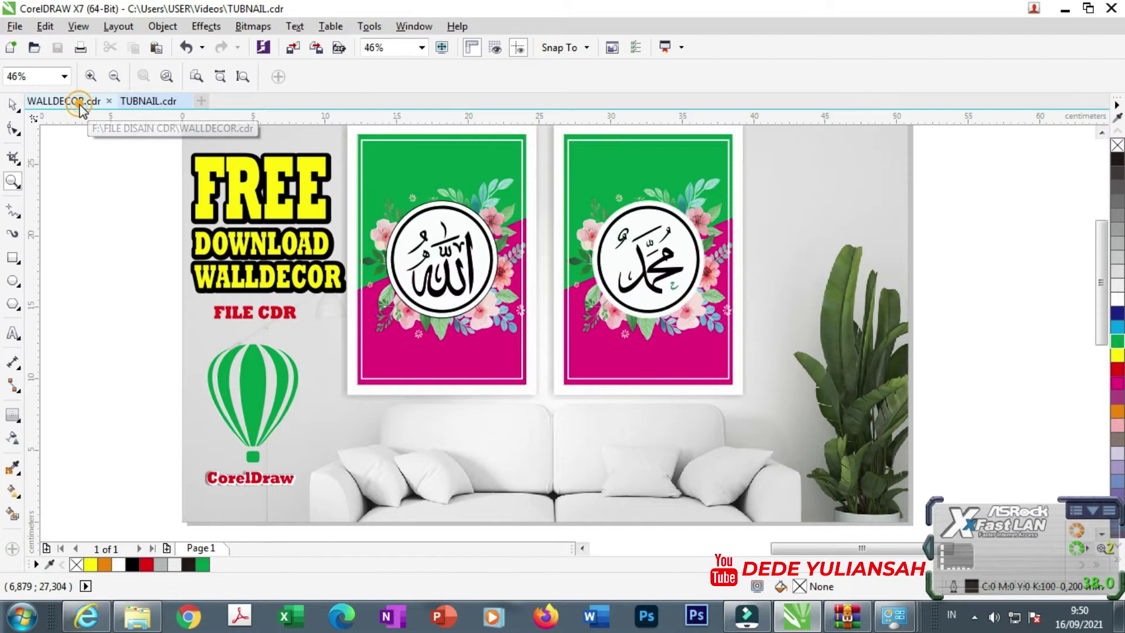
Switch to the WALLDECOR.cdr document and add a 21 x 29.7 cm rectangle covering the whole A4 page.
click(83, 106)
click(11, 105)
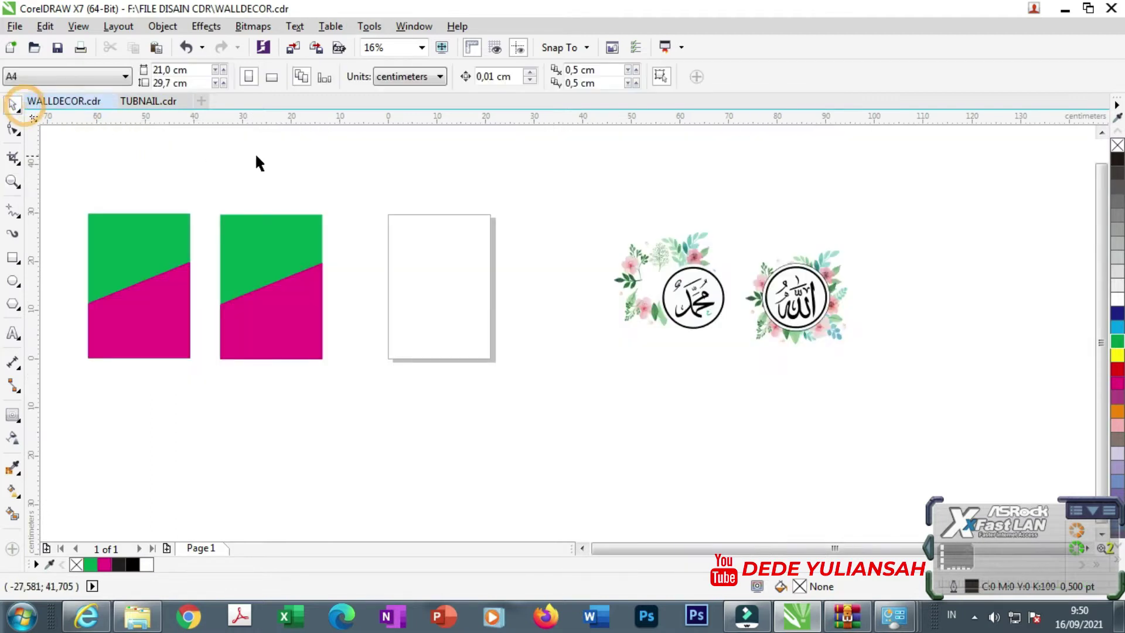
scroll(466, 258, up, 2)
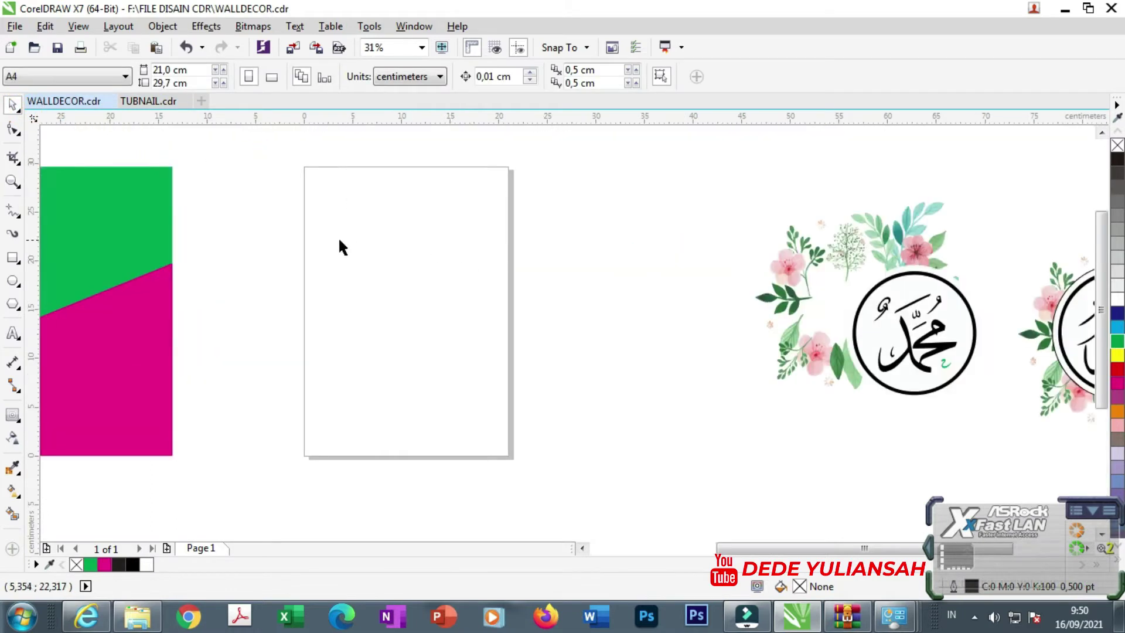
double_click(13, 258)
click(13, 104)
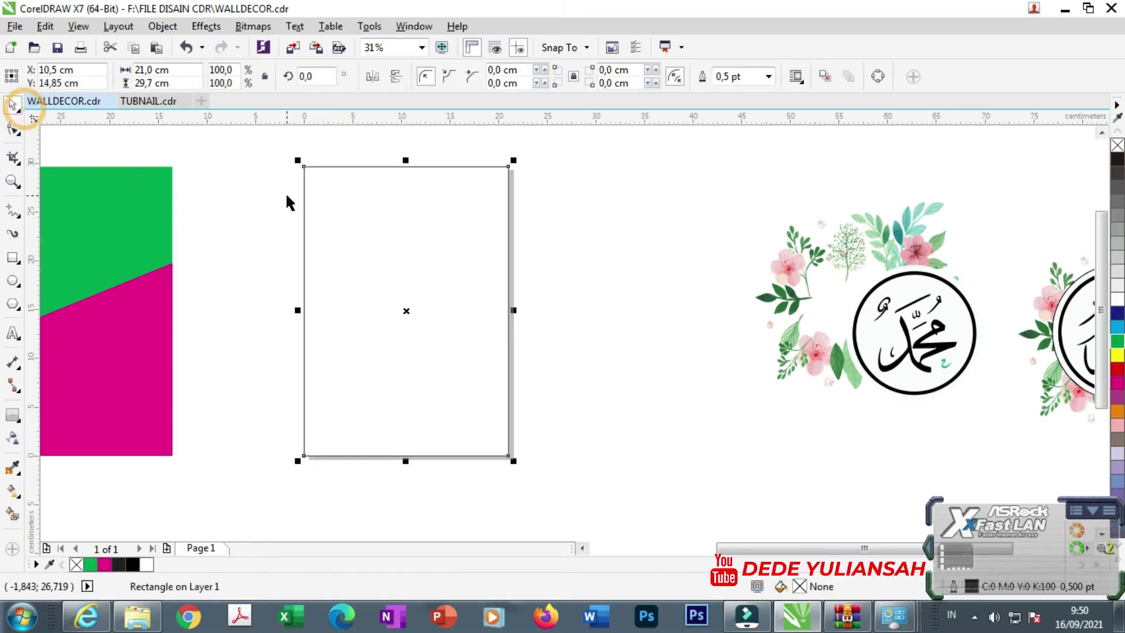
Move the rectangle off the page, centre it back on the page and fill it with magenta.
click(271, 191)
drag(375, 248, 555, 269)
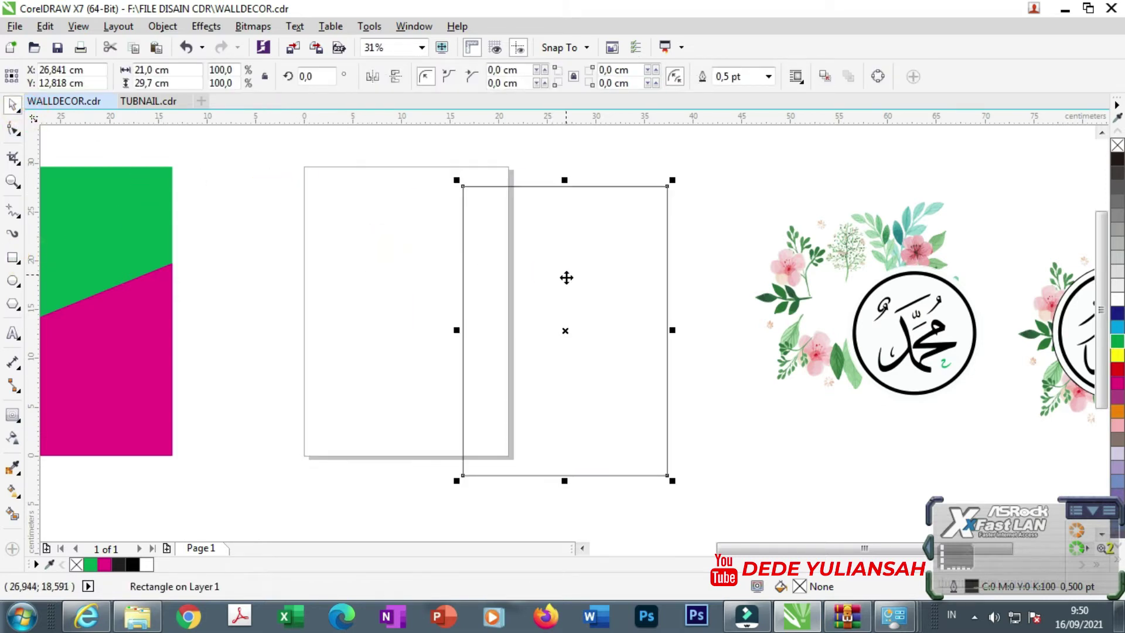
key(p)
click(105, 565)
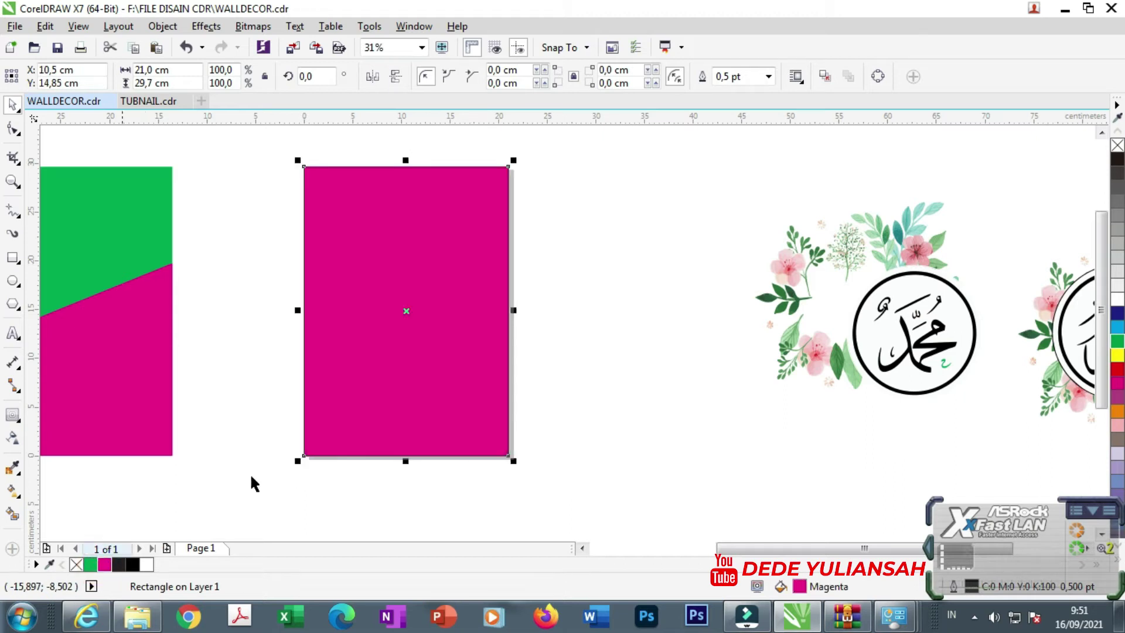
click(585, 277)
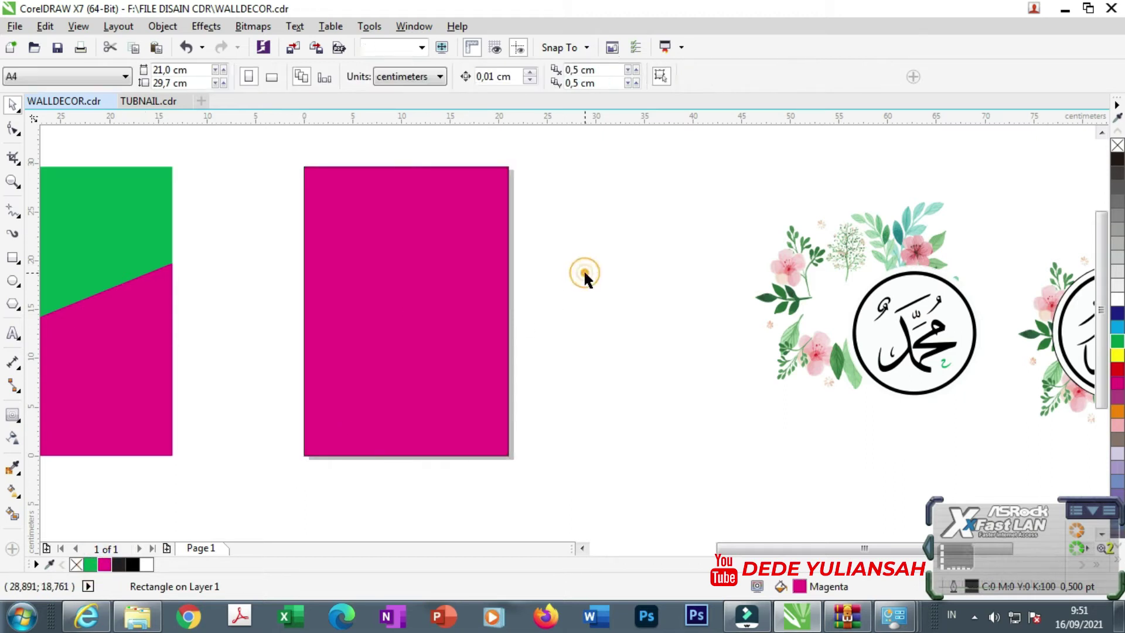
Duplicate the magenta rectangle partly beside the page and fill the copy with green.
click(439, 268)
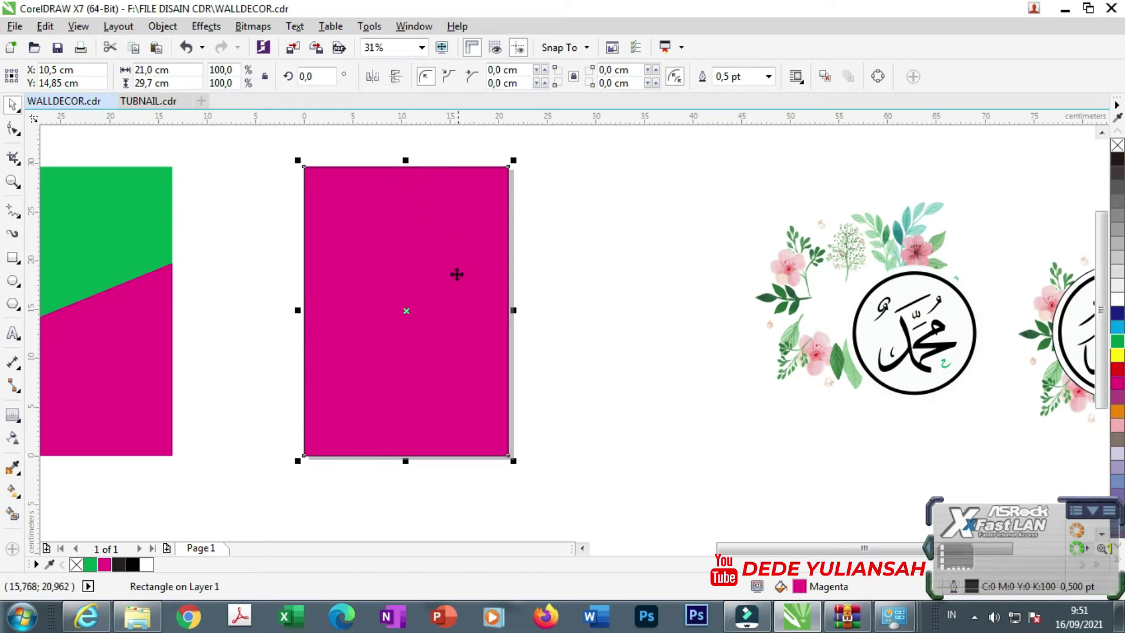
drag(426, 254, 620, 334)
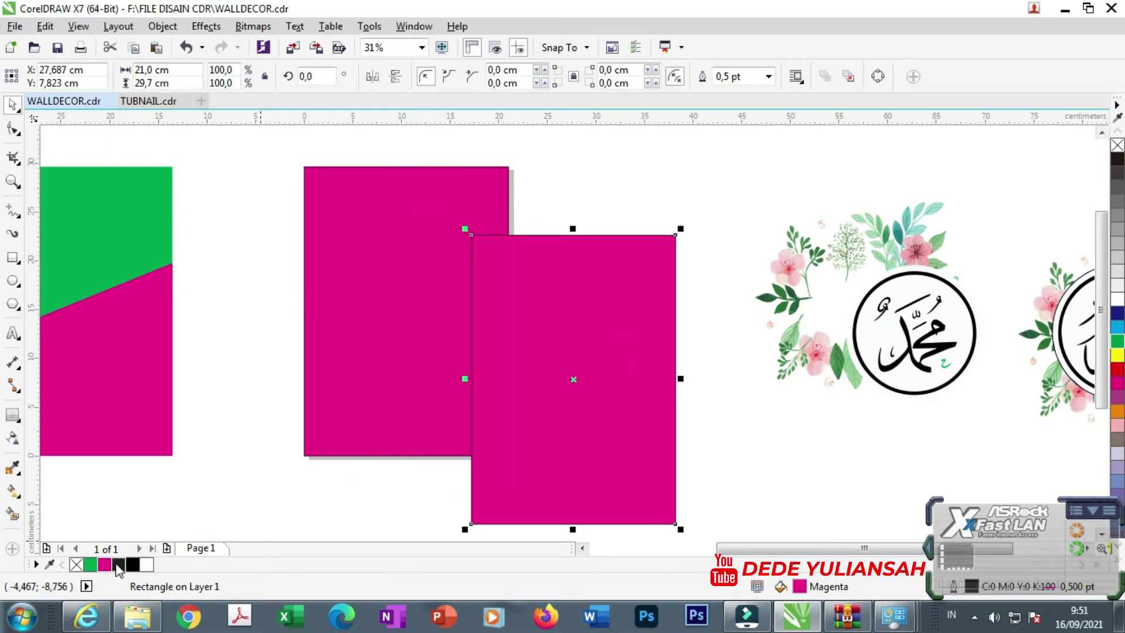
click(90, 564)
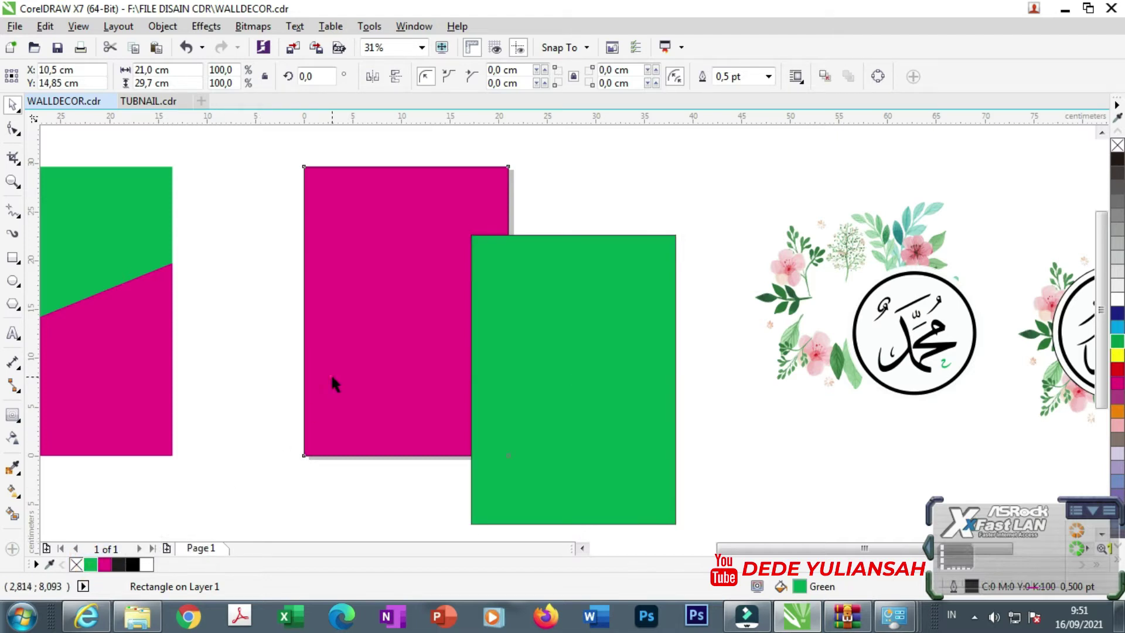
Fill the page rectangle with green and its copy with magenta, then centre the copy on the page.
click(331, 373)
click(91, 564)
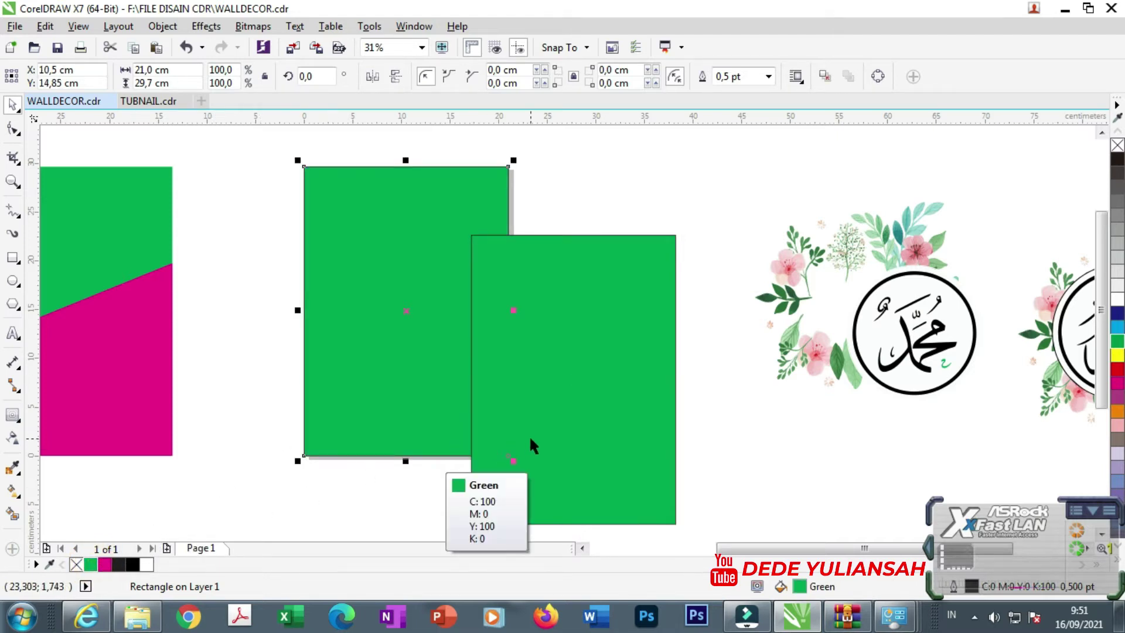
click(620, 402)
click(105, 564)
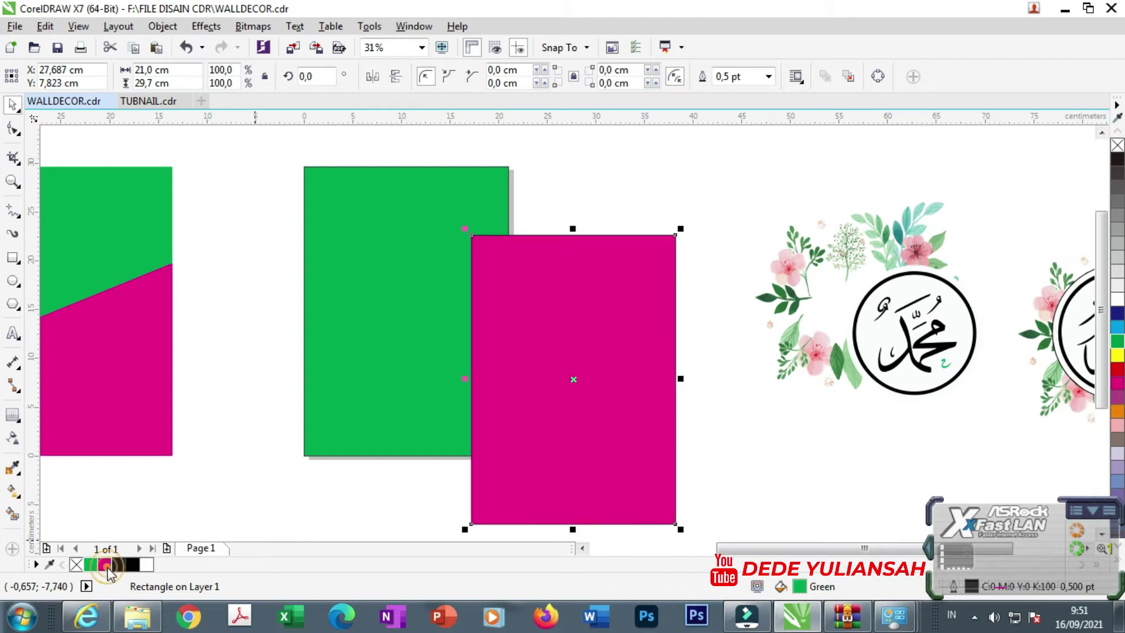
key(p)
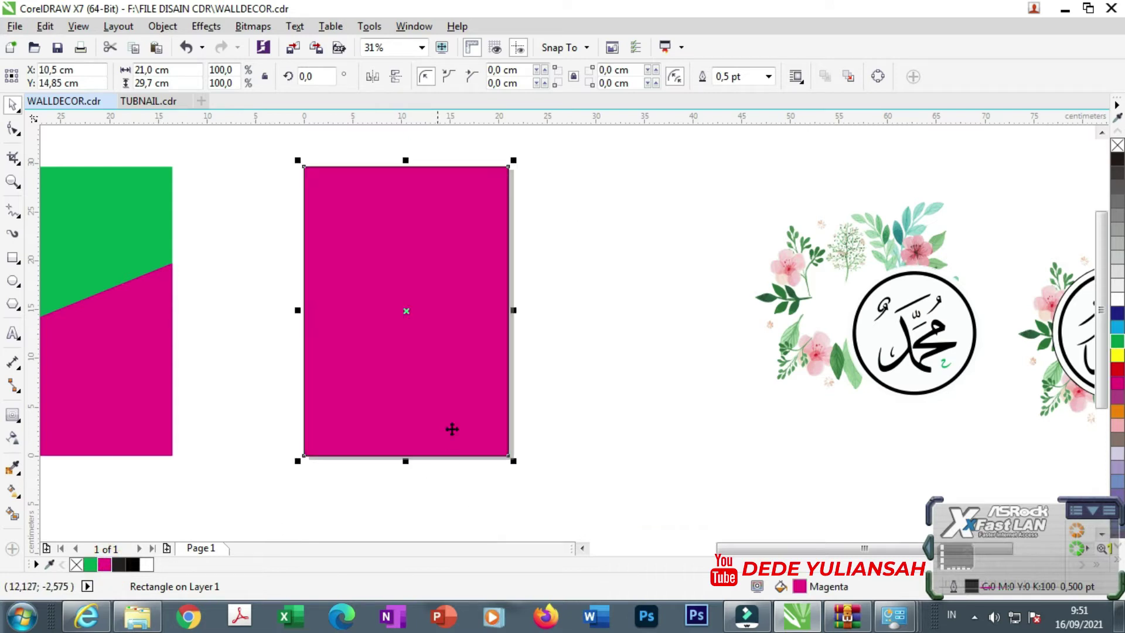
Shorten the magenta rectangle from its upper edge to about 18.8 cm high, keeping its base on the page's lower edge.
drag(409, 160, 395, 258)
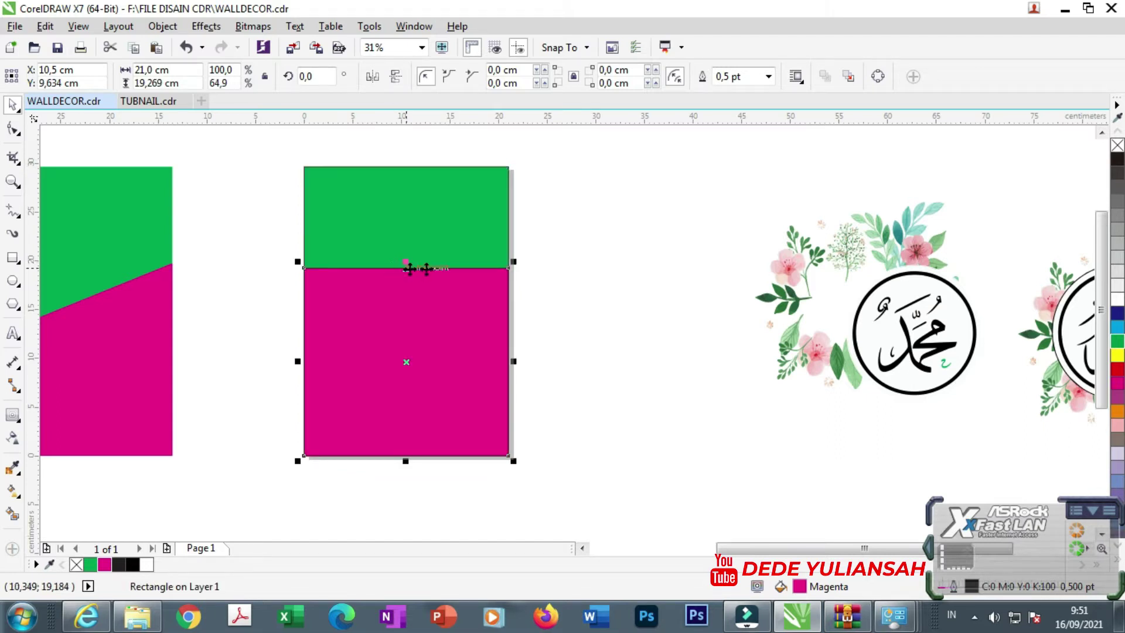
click(576, 295)
click(85, 329)
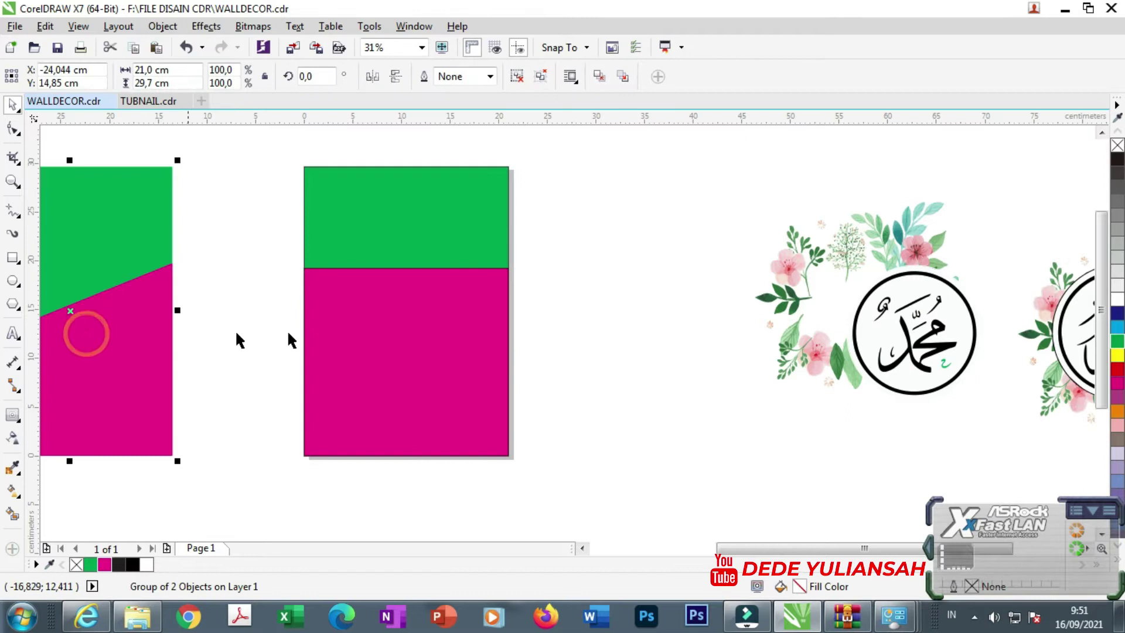
click(413, 328)
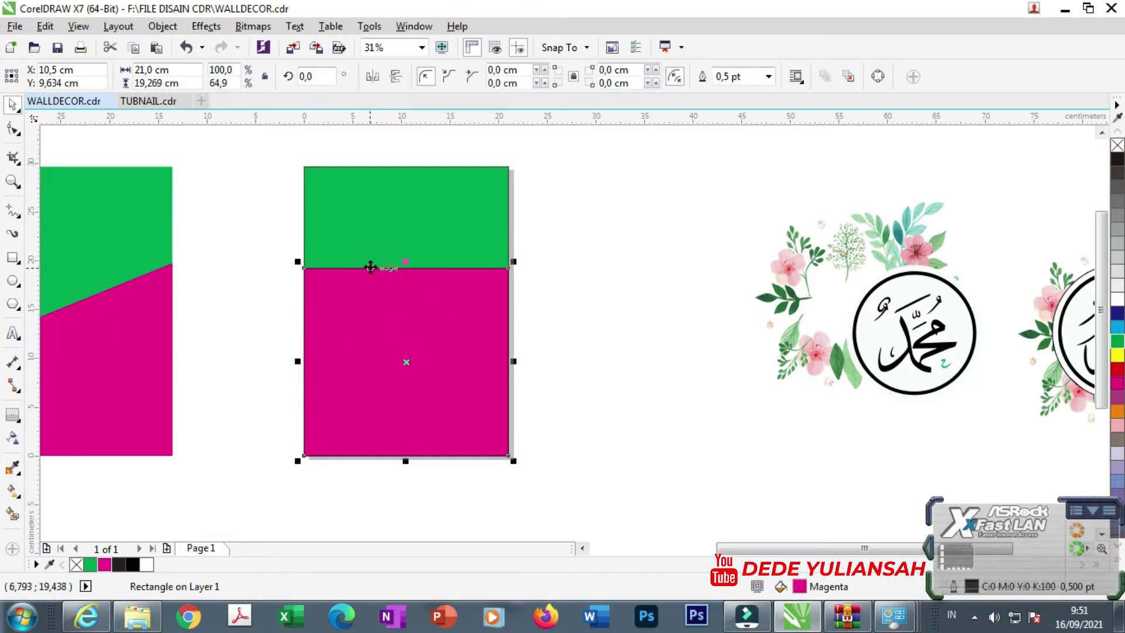
scroll(369, 264, up, 2)
drag(451, 265, 451, 273)
scroll(467, 276, down, 1)
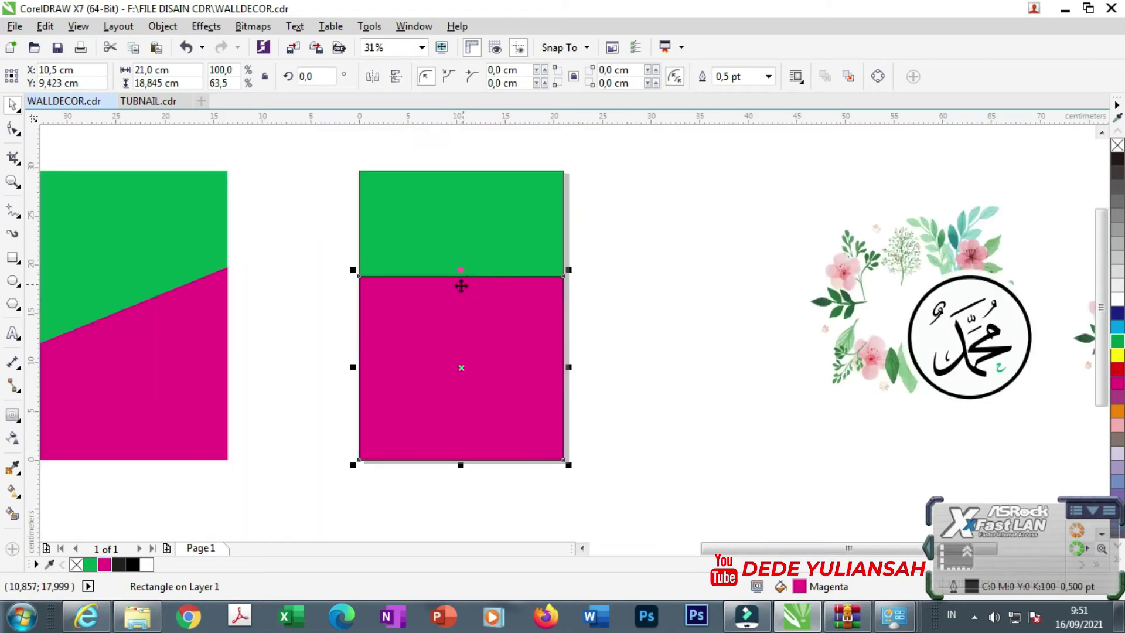
scroll(462, 273, down, 1)
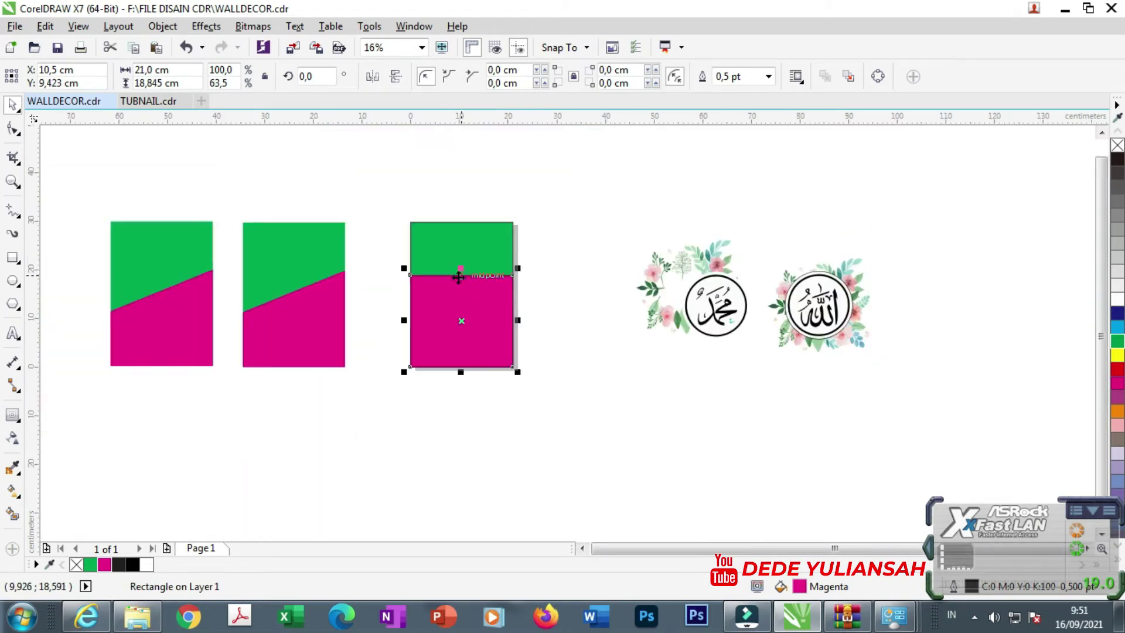
scroll(422, 290, up, 1)
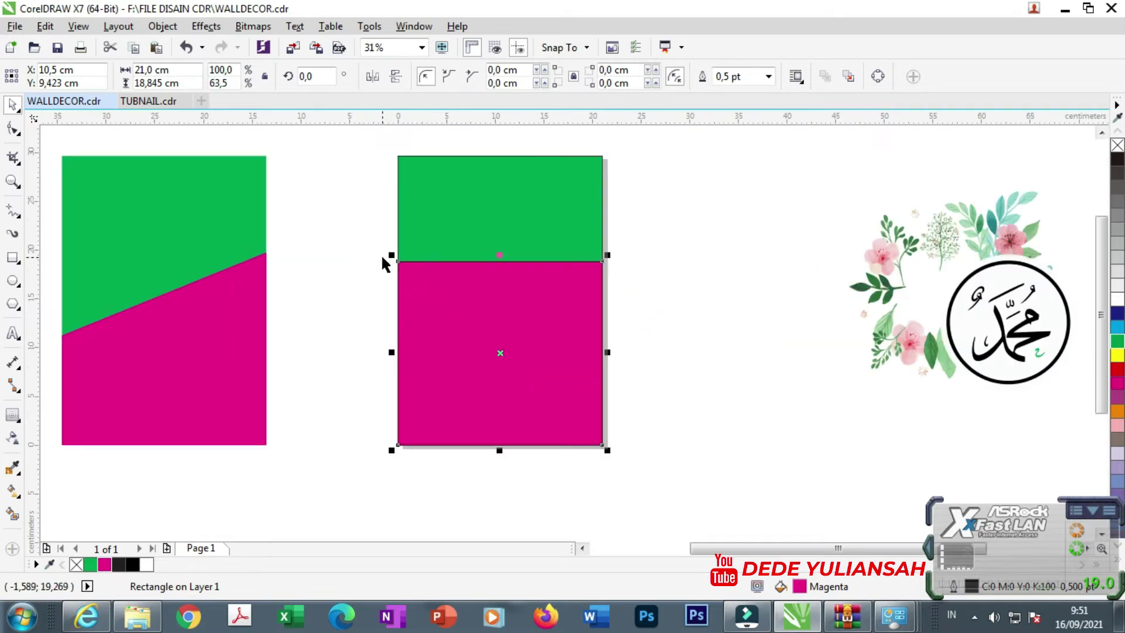
Convert the magenta rectangle to curves and lower its upper-left node so its upper edge slants across the page.
key(ctrl+q)
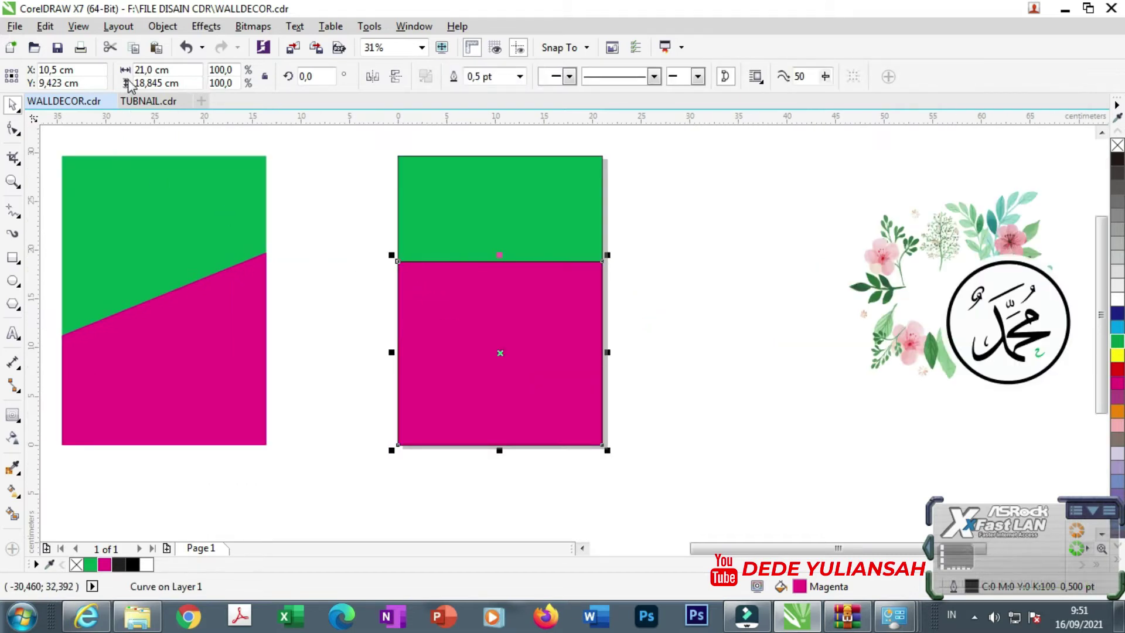
click(13, 130)
drag(398, 262, 397, 329)
scroll(427, 279, down, 2)
click(12, 105)
click(542, 171)
Remove the outlines from both the green and the magenta shapes on the page.
scroll(470, 259, up, 2)
scroll(467, 286, up, 2)
scroll(469, 284, down, 2)
drag(334, 143, 615, 494)
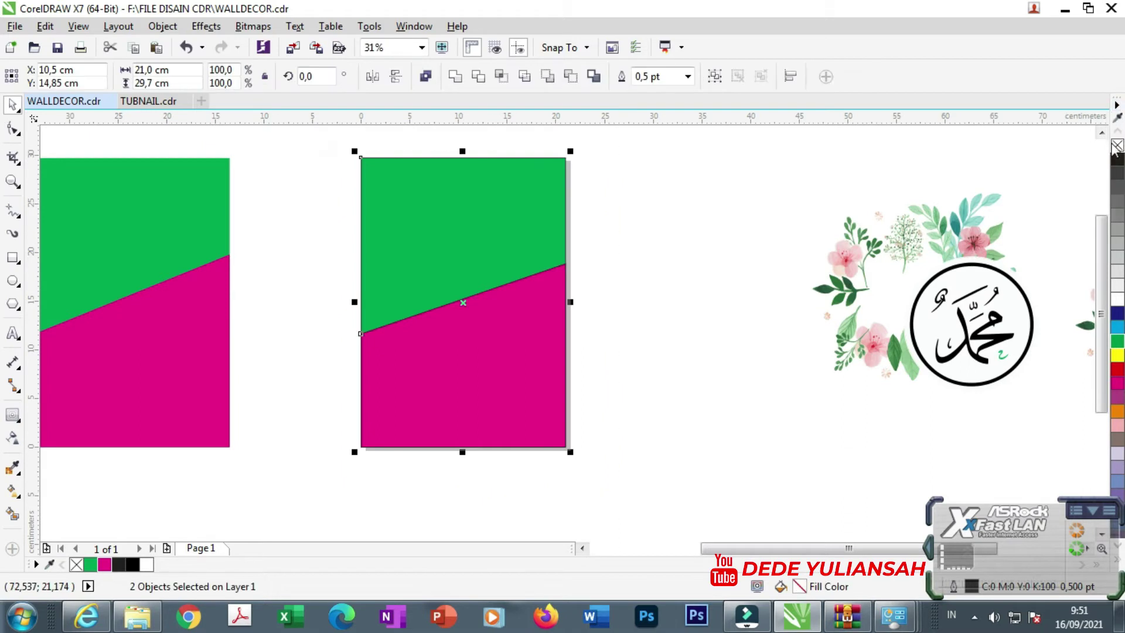
click(604, 243)
scroll(544, 246, up, 2)
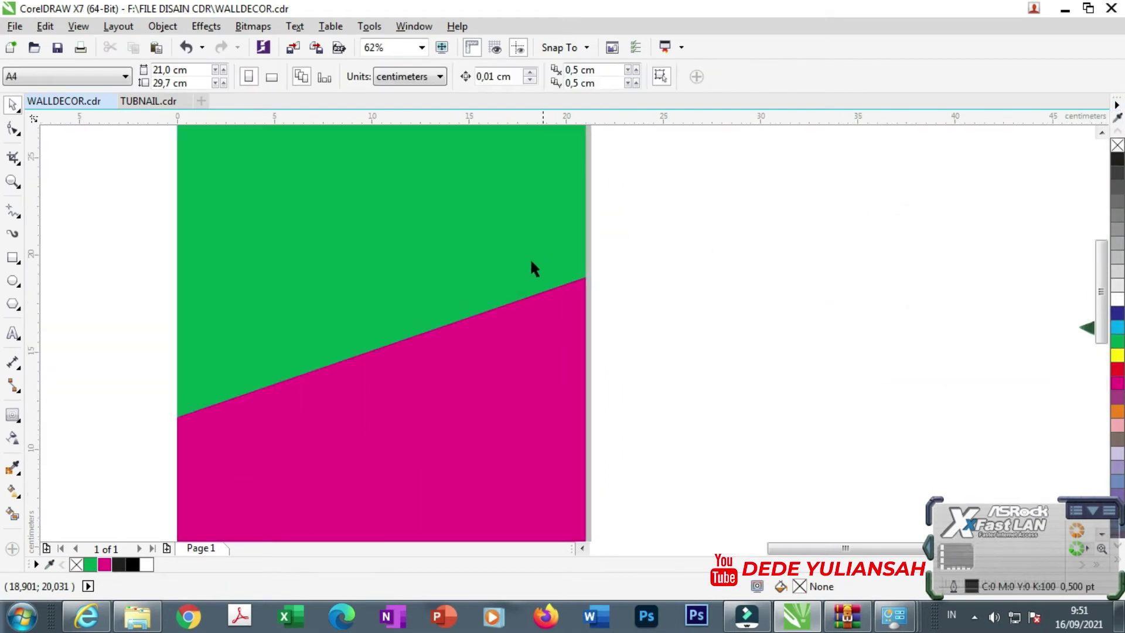
scroll(504, 272, down, 2)
scroll(503, 273, up, 2)
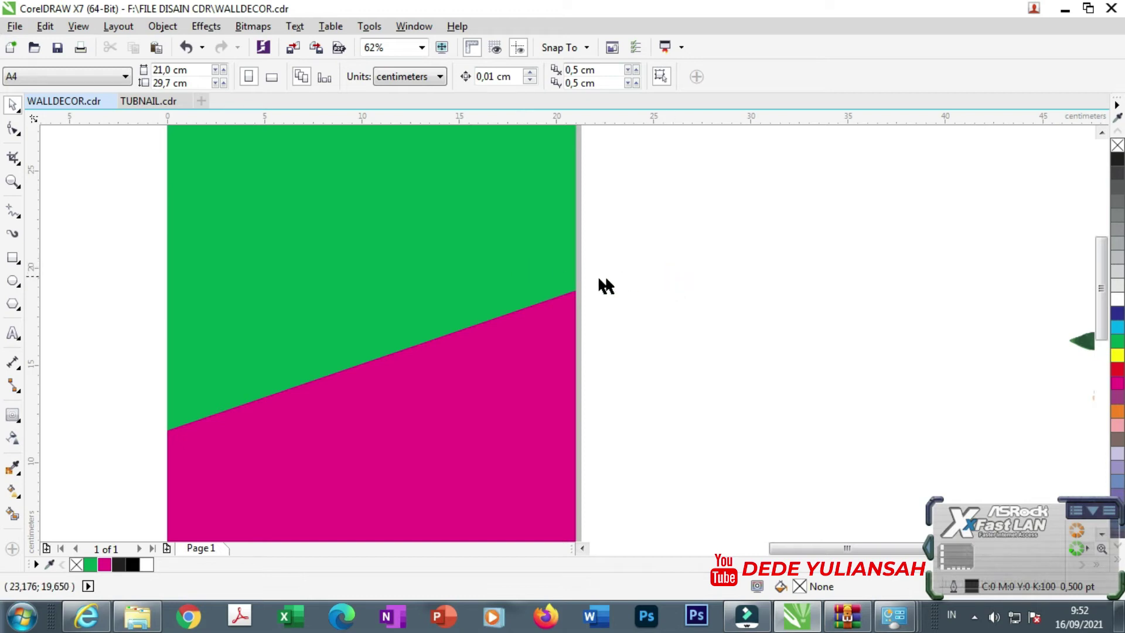
Add the artistic text "SIZE A4" in the empty area to the right of the page.
click(12, 332)
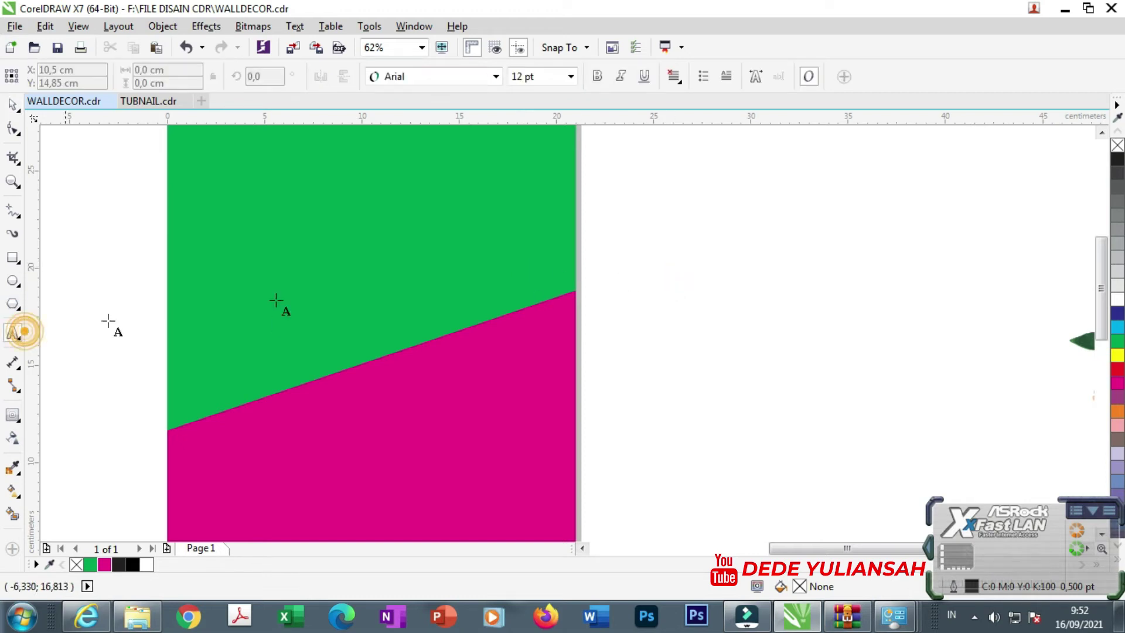
click(645, 234)
text(SIS)
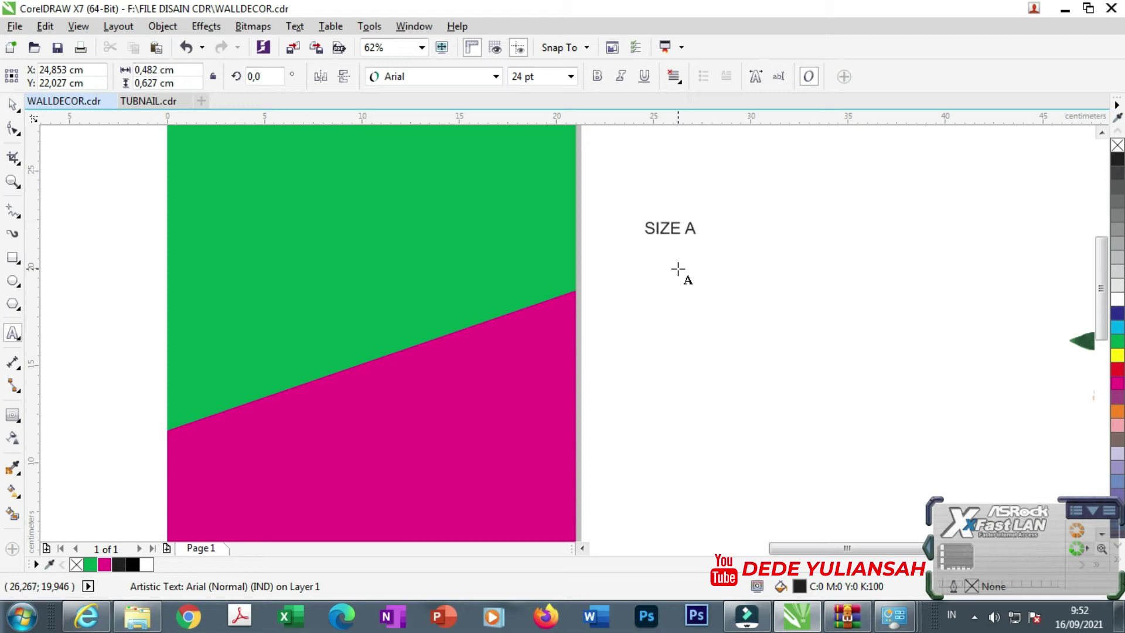
key(ctrl+space)
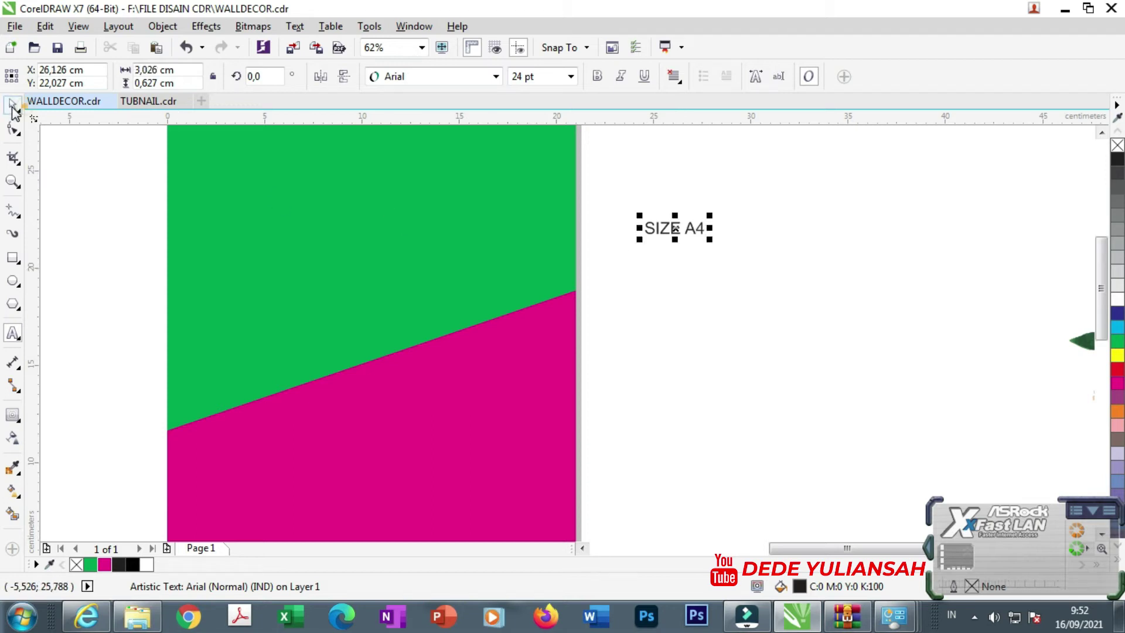
Enlarge the "SIZE A4" text to about 83 pt and place it above the page as a heading.
drag(711, 243, 829, 267)
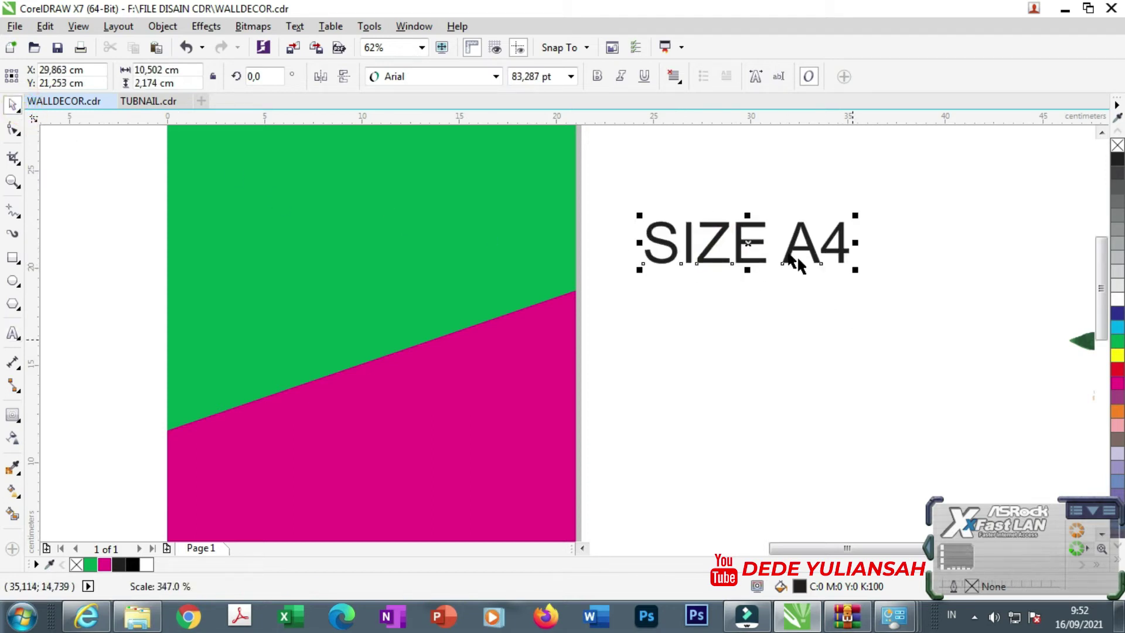
drag(742, 220, 745, 223)
scroll(733, 266, down, 2)
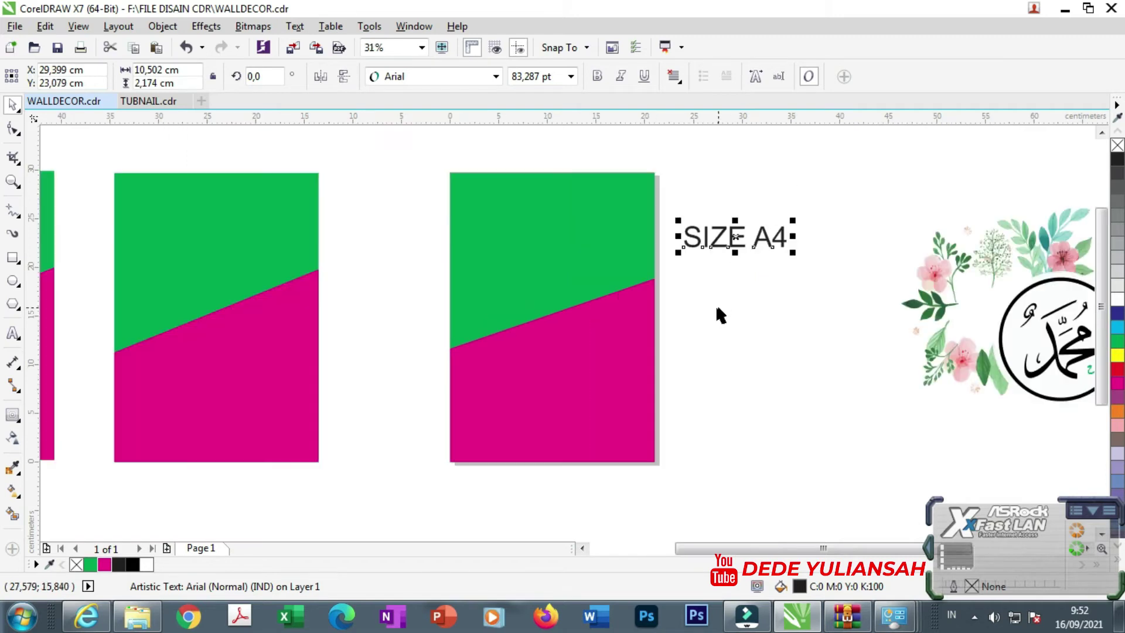
click(773, 330)
scroll(692, 258, down, 1)
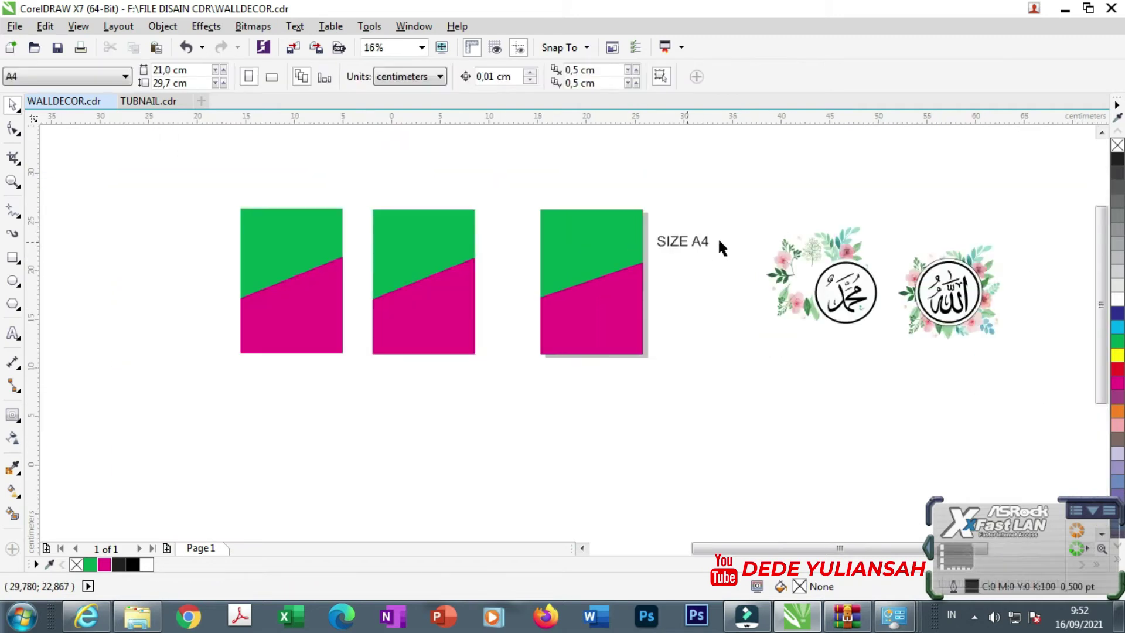
scroll(708, 241, up, 2)
scroll(691, 254, down, 1)
drag(687, 247, 506, 155)
click(700, 217)
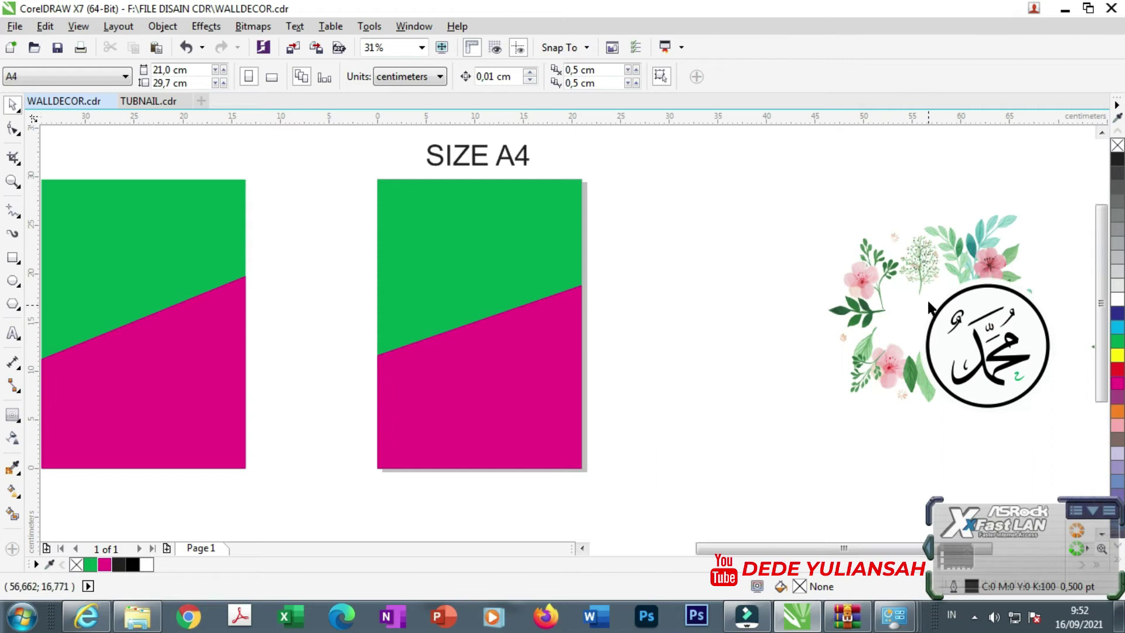
Move the floral wreath onto the A4 page, bring it to the front of the page and shift it towards the page's middle.
drag(965, 256, 585, 271)
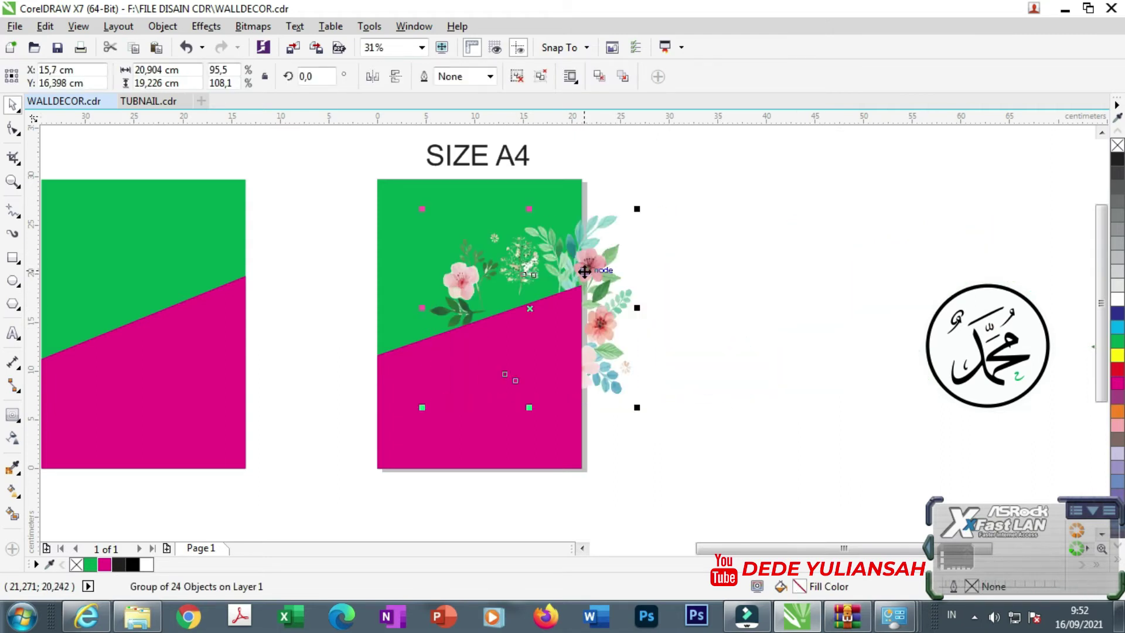
right_click(588, 272)
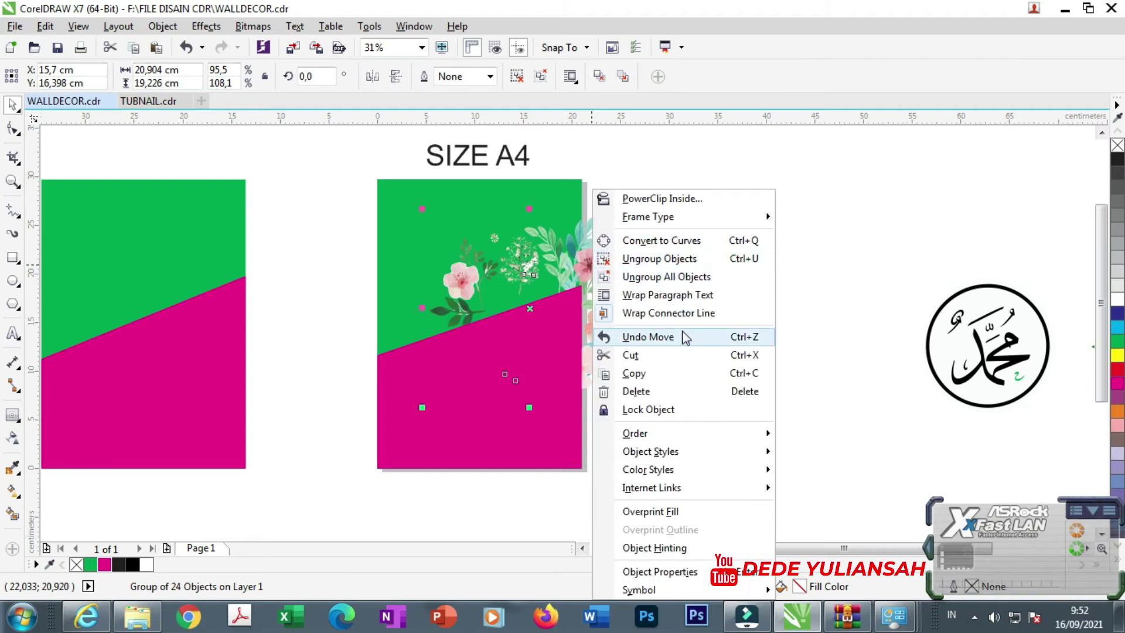
mouse_move(657, 434)
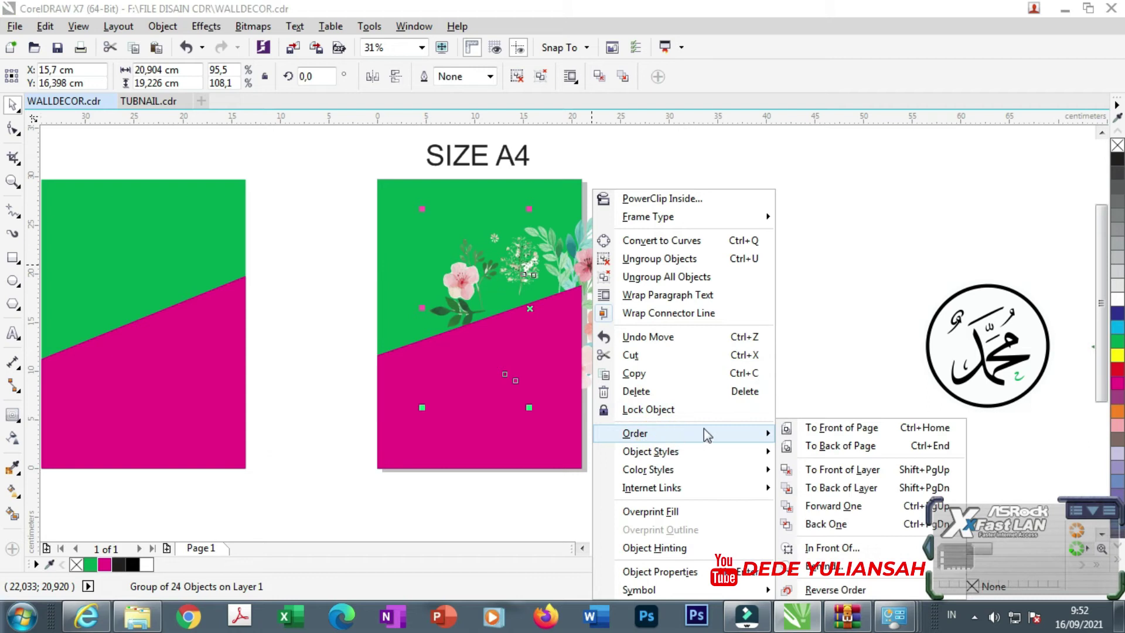
click(842, 428)
click(765, 384)
drag(608, 289, 573, 298)
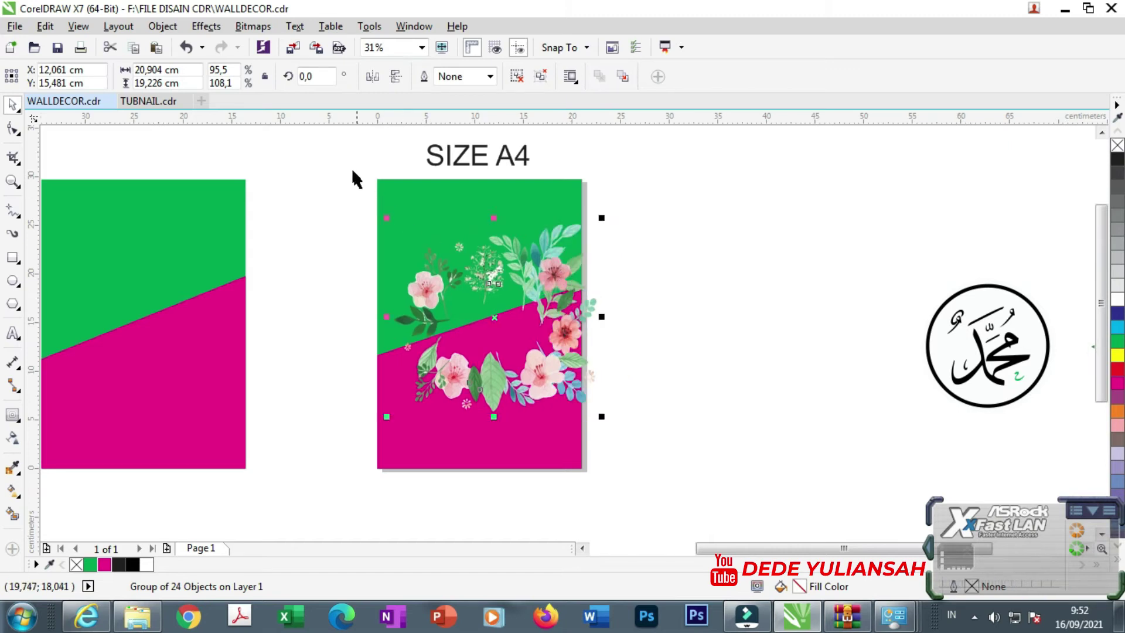
Centre-align the wreath and both background shapes horizontally, and undo their vertical centring.
drag(349, 166, 641, 495)
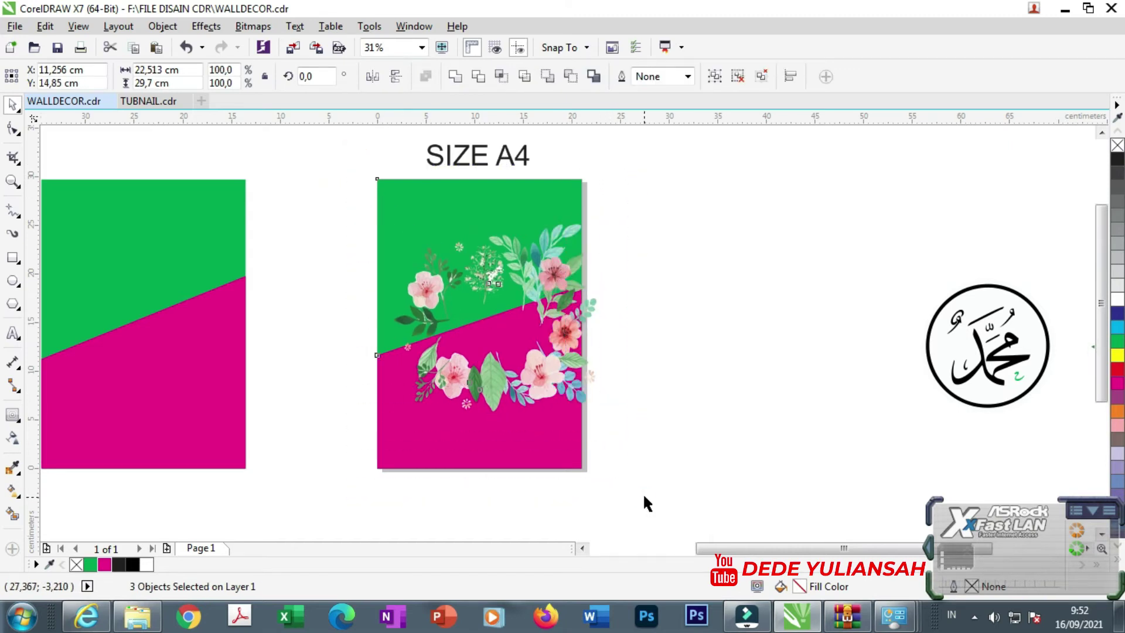
key(r)
key(c)
click(682, 327)
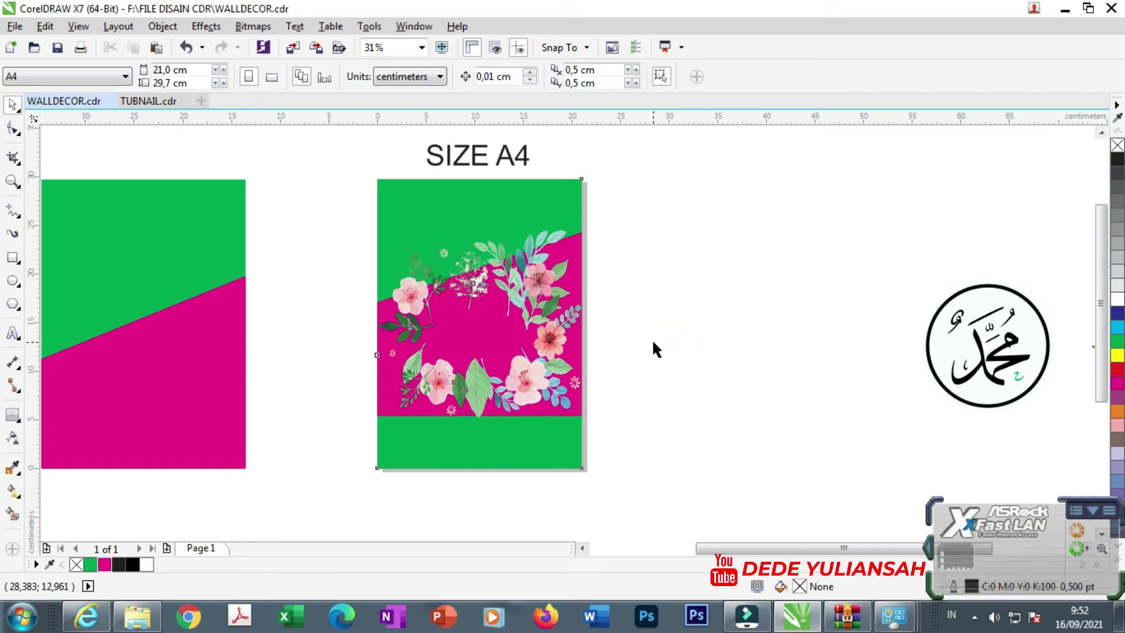
key(ctrl+z)
click(715, 339)
Centre the floral wreath vertically on the green background shape.
click(519, 266)
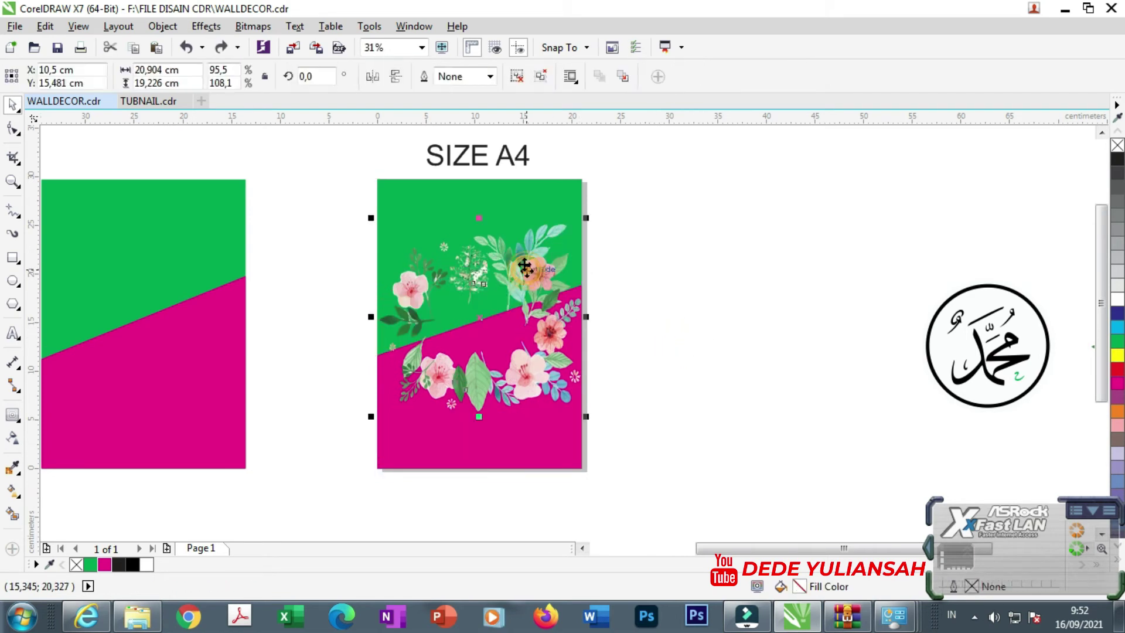
shift+click(503, 192)
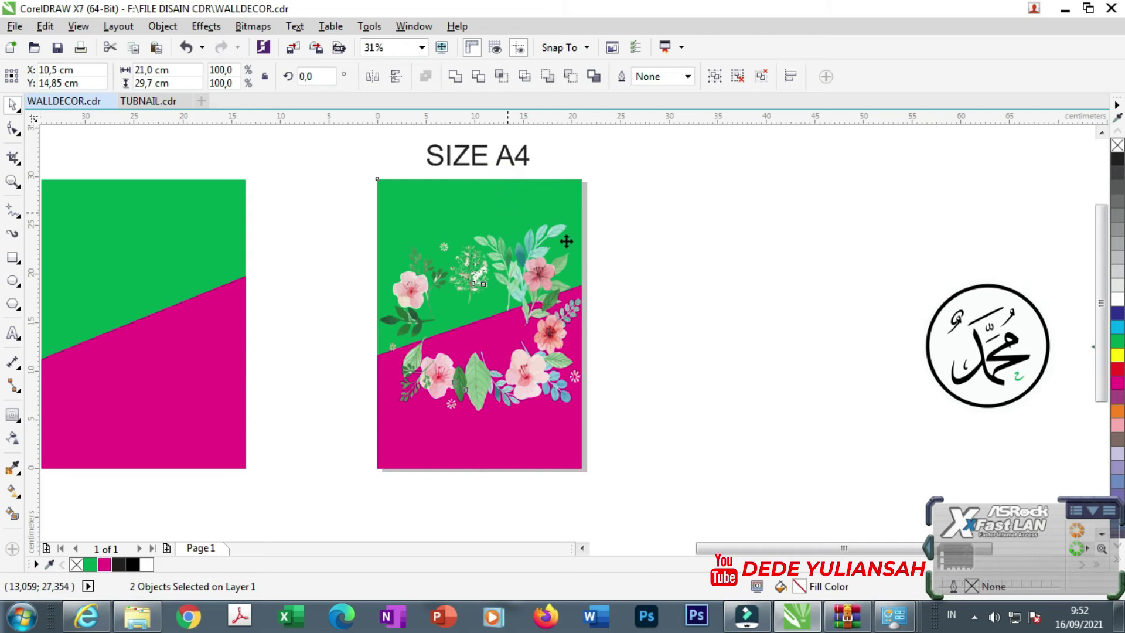
click(731, 291)
Move the round Muhammad calligraphy group onto the floral wreath and bring it to the front of the page.
scroll(682, 265, down, 2)
drag(757, 251, 866, 359)
click(846, 302)
drag(846, 302, 589, 303)
scroll(594, 300, up, 2)
right_click(589, 303)
mouse_move(677, 435)
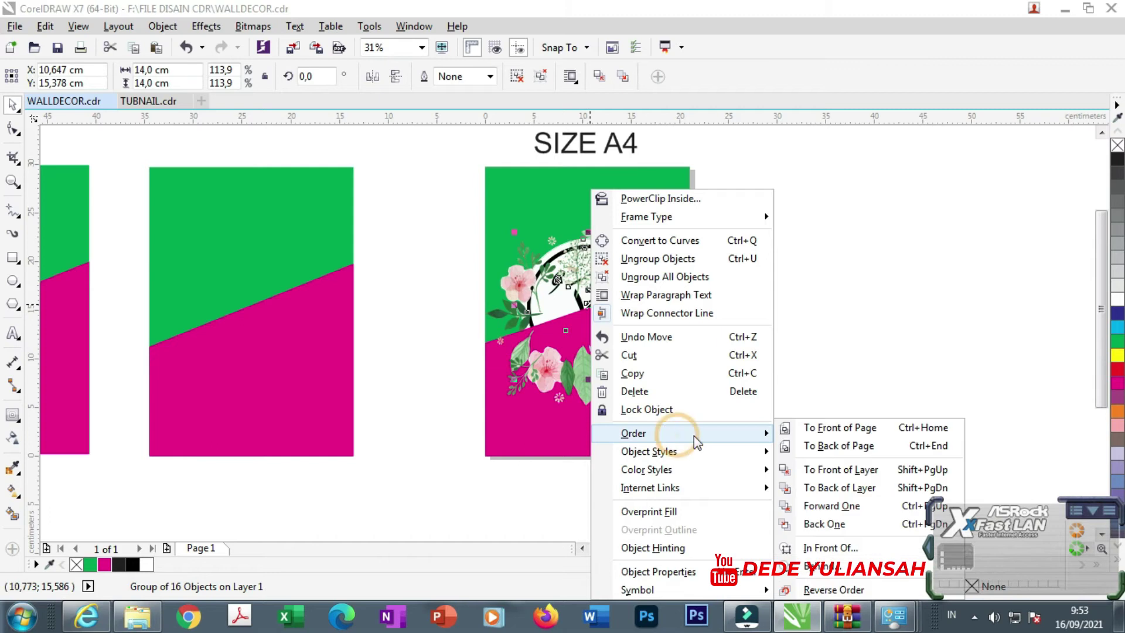
click(846, 435)
click(814, 346)
Reposition the Muhammad calligraphy circle so it sits in the middle of the floral wreath.
scroll(586, 298, up, 2)
drag(599, 297, 604, 309)
scroll(605, 309, down, 2)
click(764, 310)
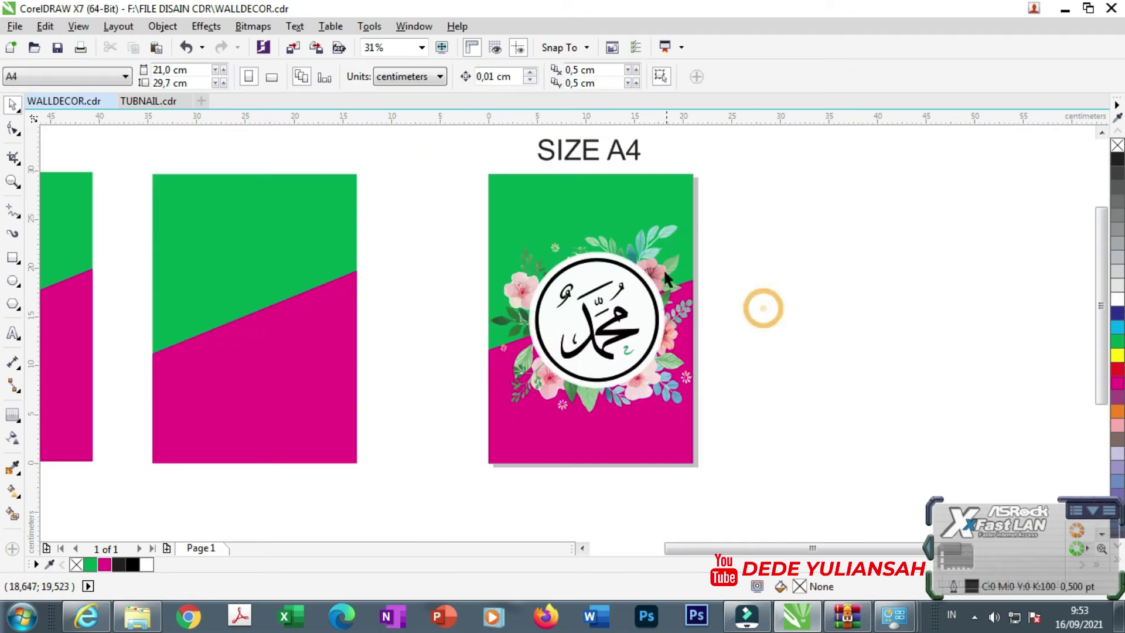
click(642, 240)
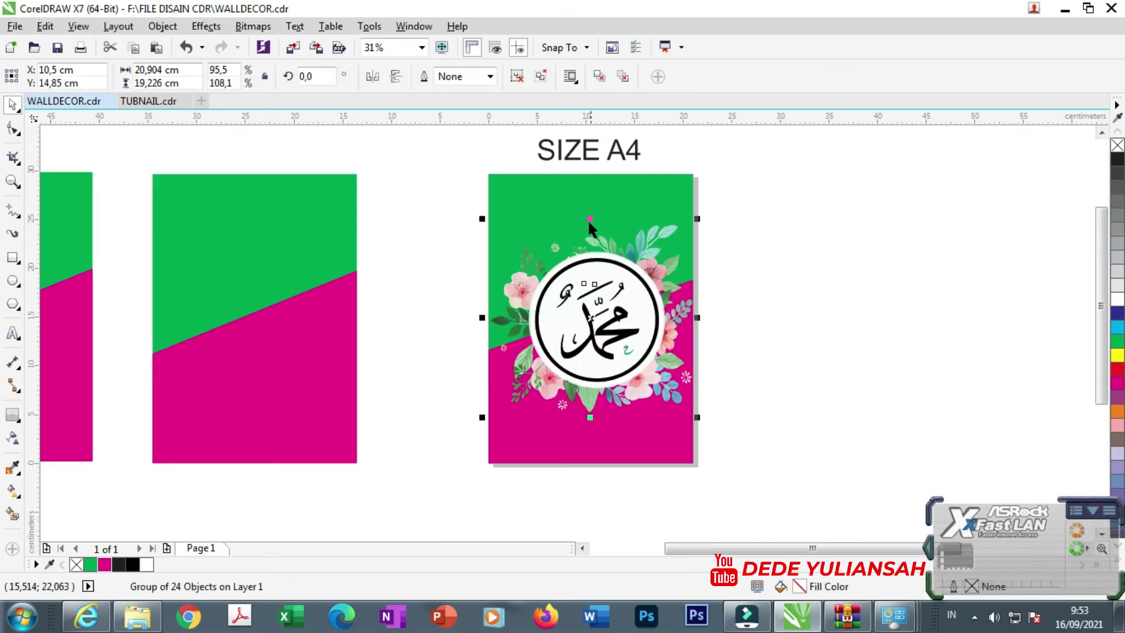
click(742, 275)
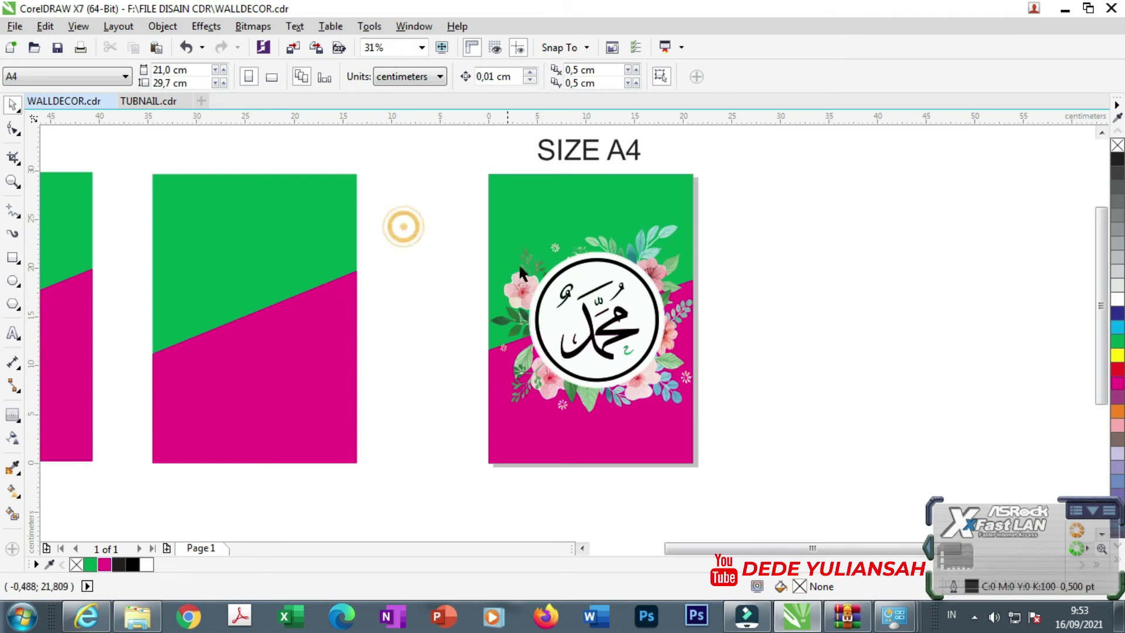
Draw a rectangle about 16.3 × 27.6 cm over the page design as an inner frame.
scroll(522, 273, down, 1)
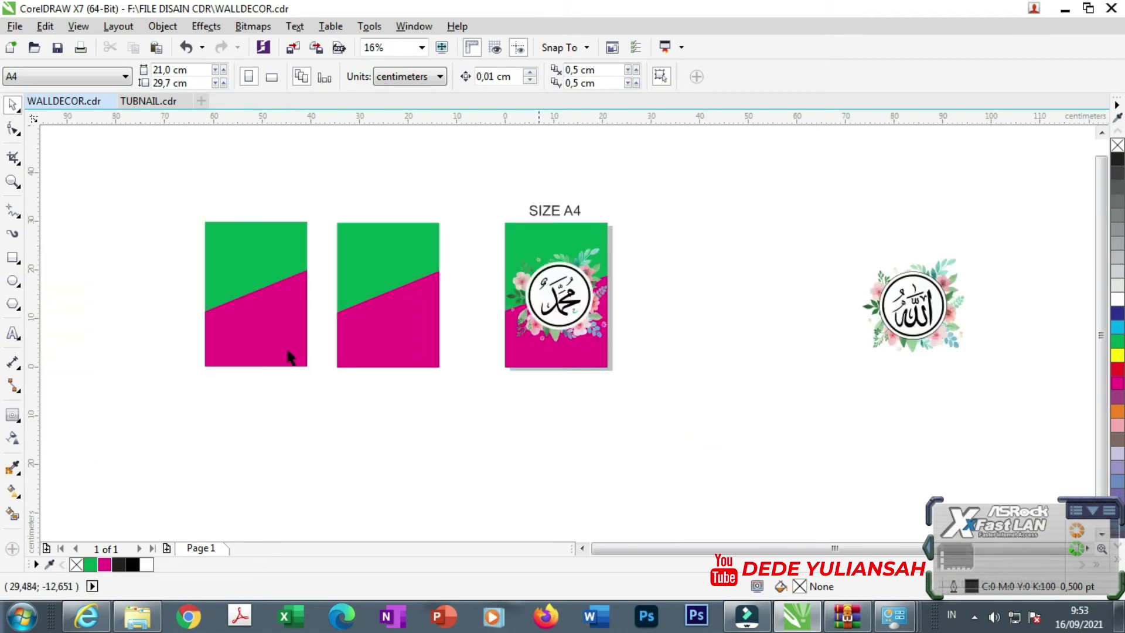
click(12, 258)
scroll(524, 242, up, 1)
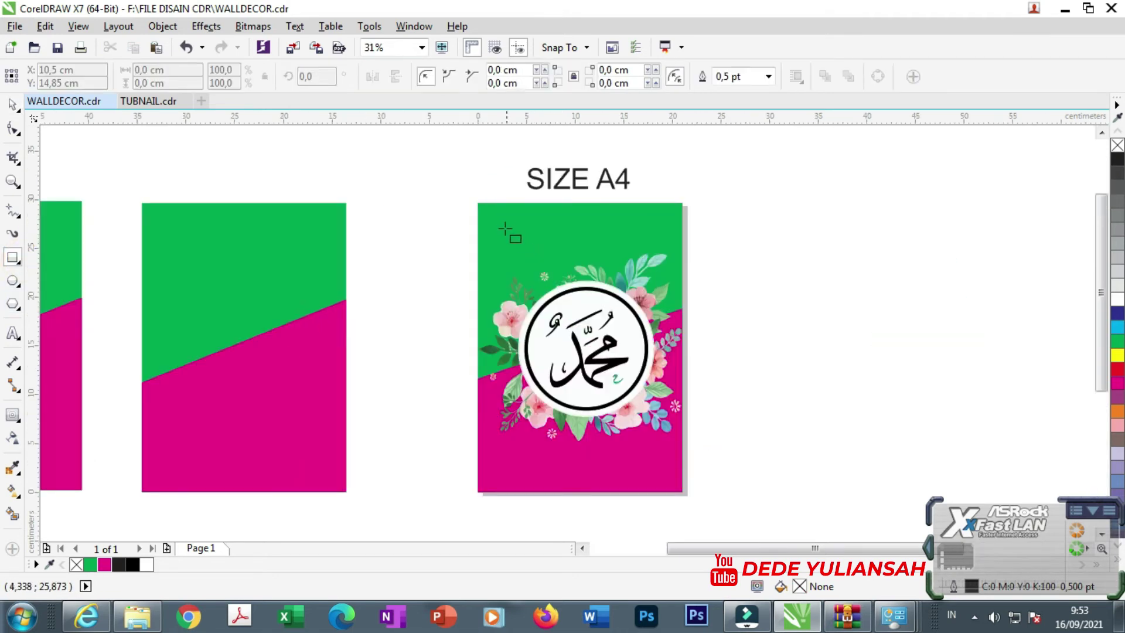
mouse_move(497, 212)
mouse_down()
mouse_move(612, 449)
mouse_move(657, 481)
mouse_up()
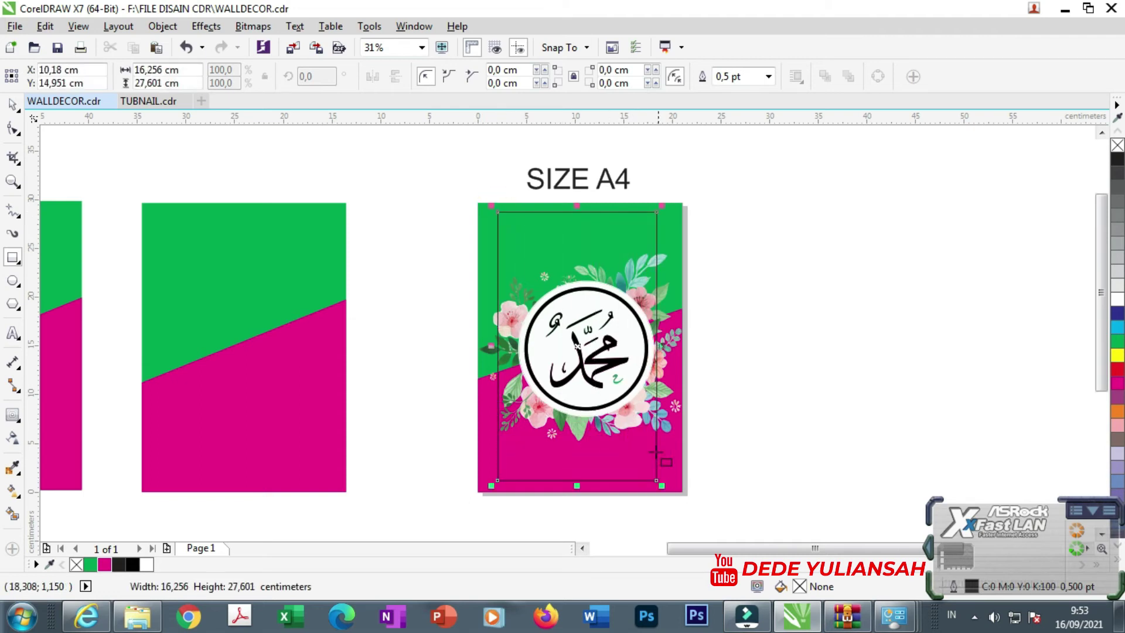
Set the frame rectangle's size to 20 cm wide and 28.3 cm high.
click(12, 104)
click(187, 70)
text(2)
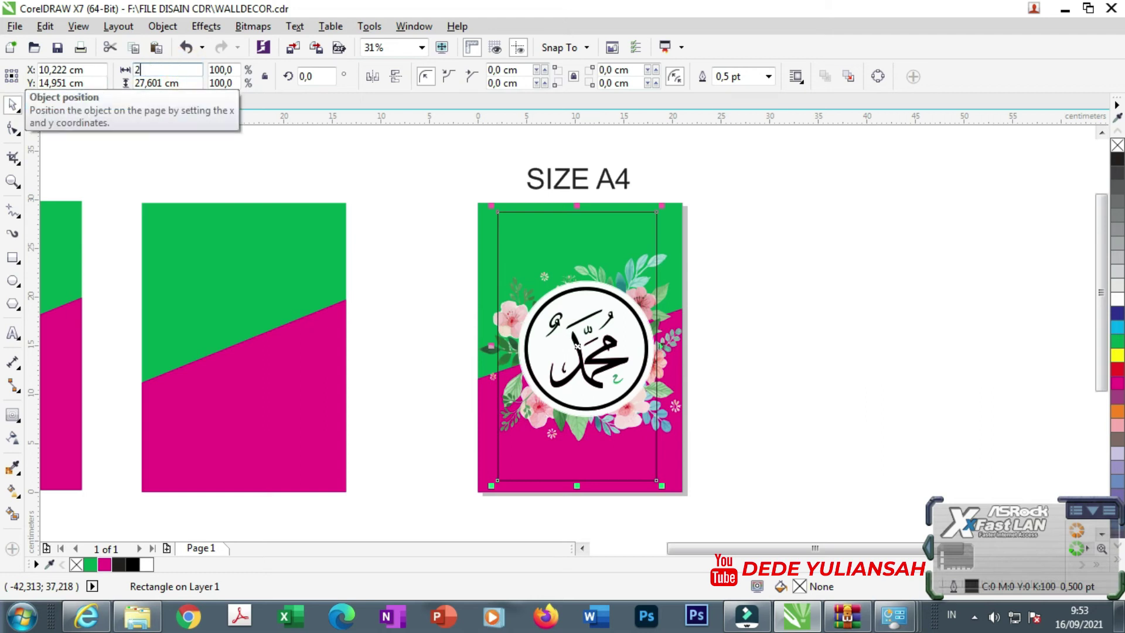
text(0)
key(Tab)
text(28,3)
key(Return)
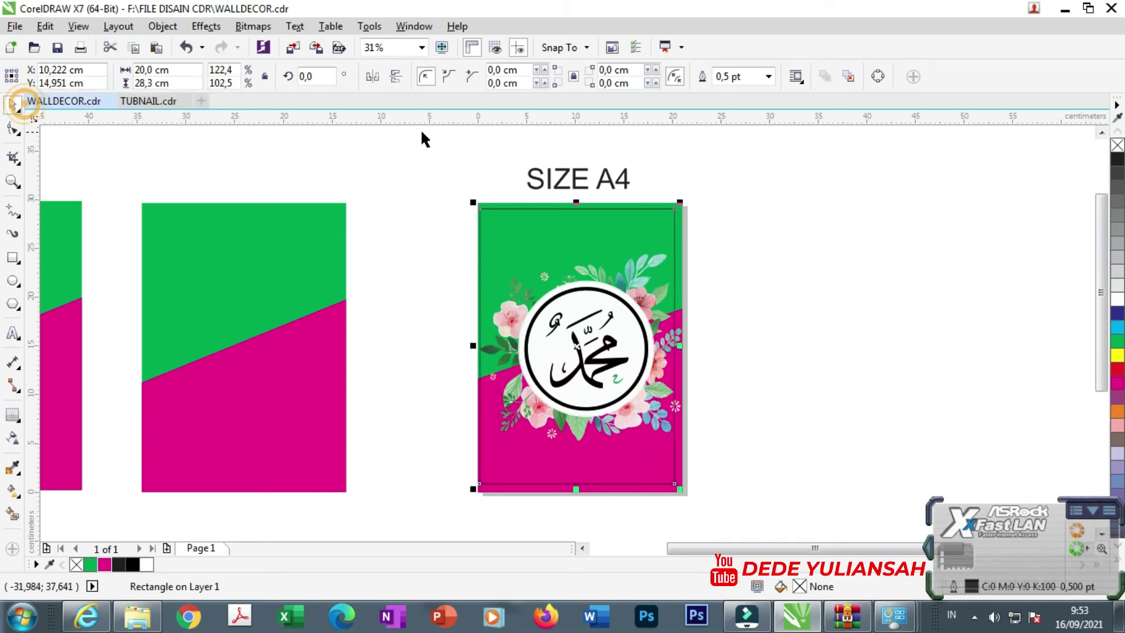
Centre the frame rectangle horizontally and vertically on the green background shape.
scroll(679, 217, up, 2)
shift+click(636, 200)
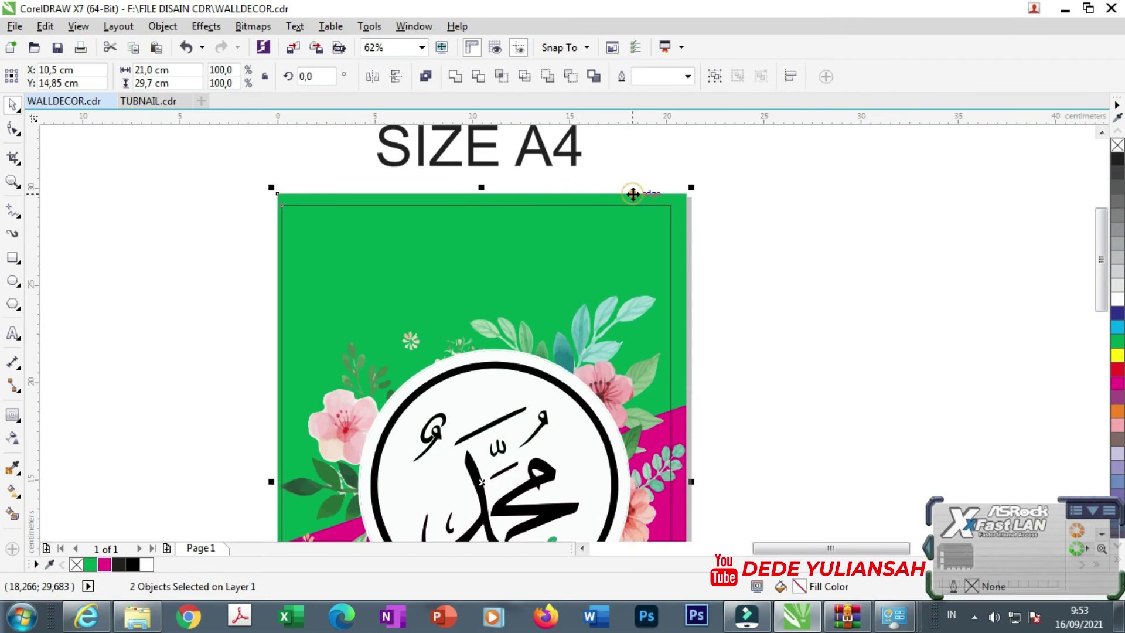
key(c)
key(e)
scroll(644, 202, down, 2)
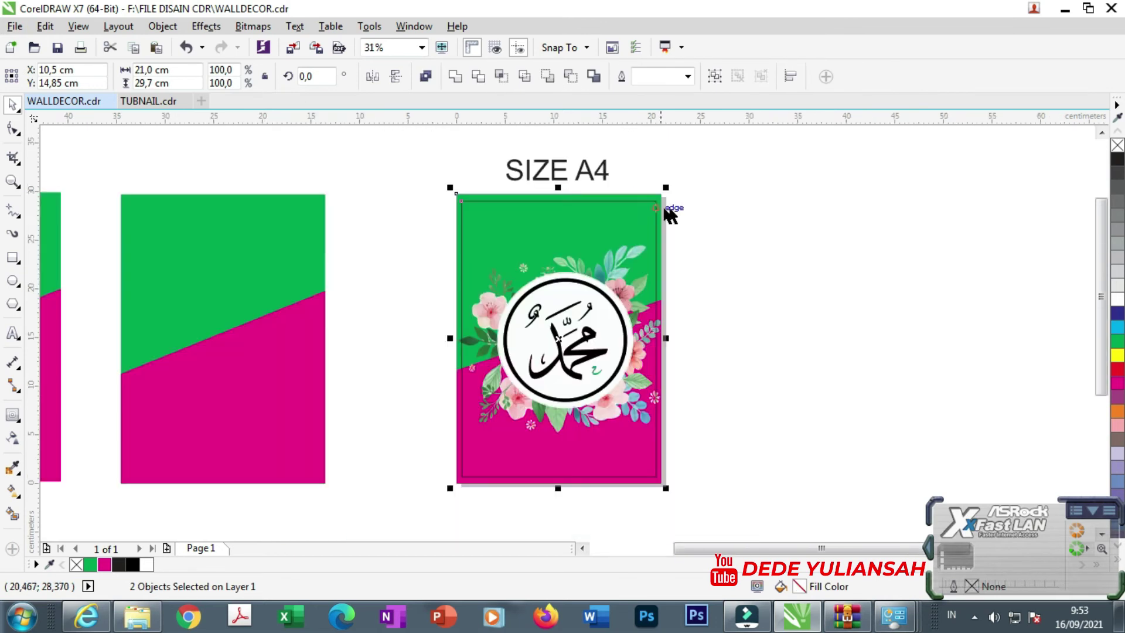
click(718, 218)
Set the frame rectangle's outline width to 3 pt.
scroll(645, 205, up, 4)
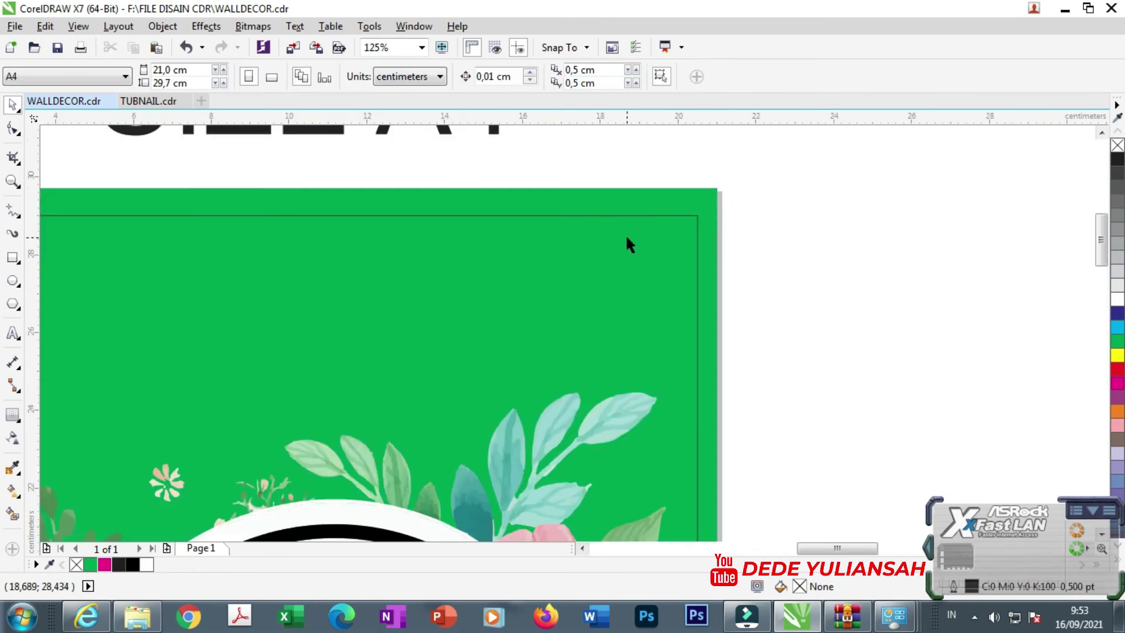
click(626, 235)
click(768, 77)
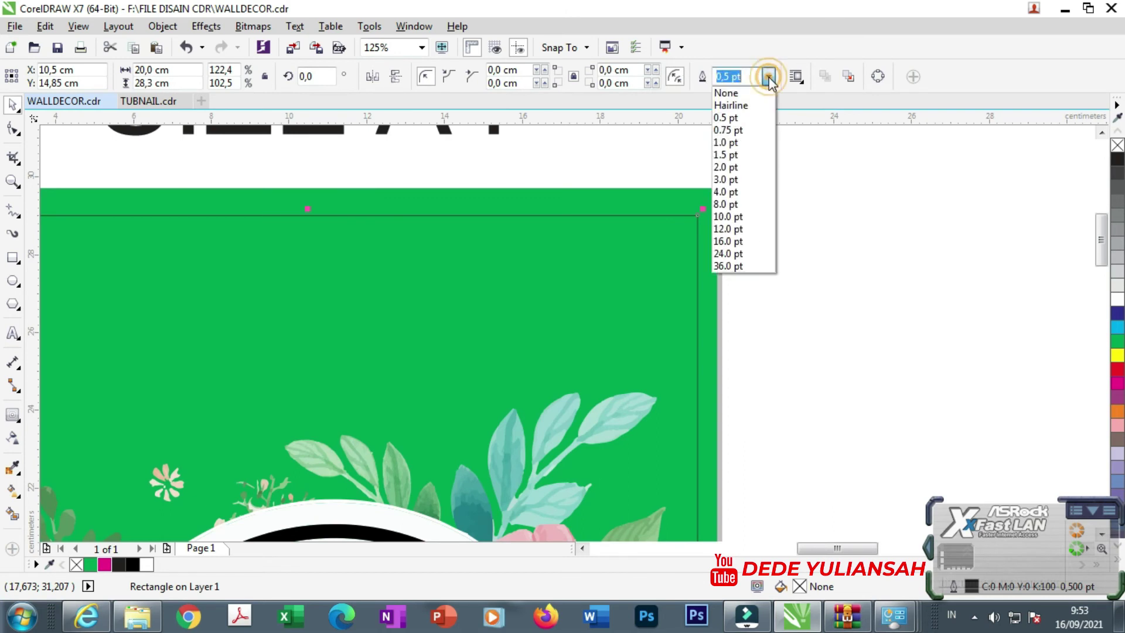
click(726, 179)
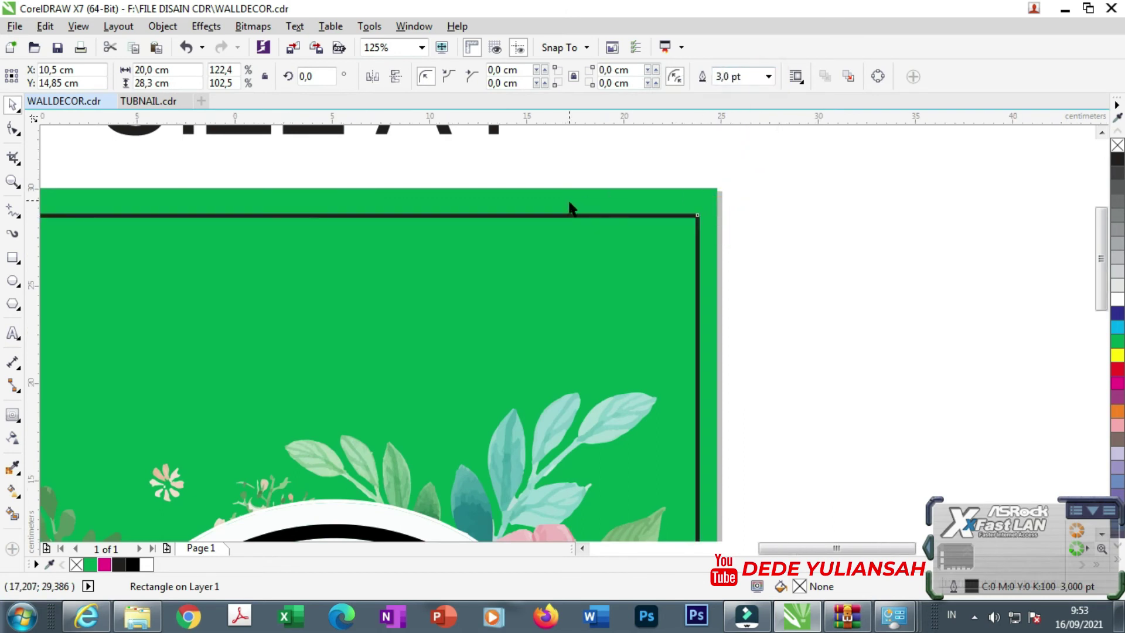
scroll(586, 209, down, 4)
click(671, 221)
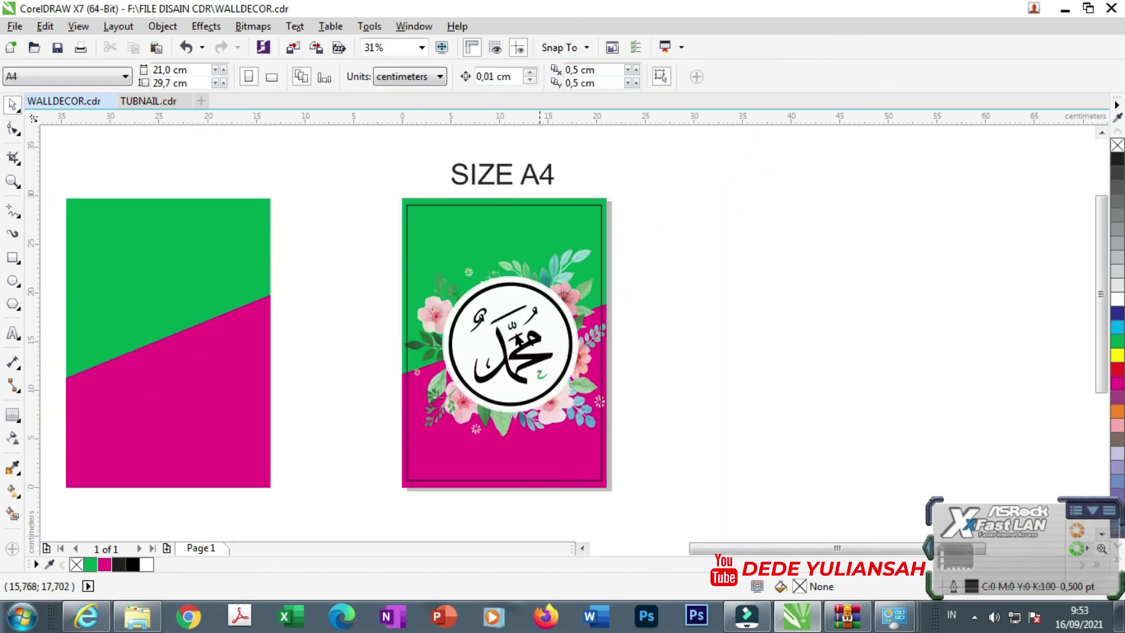
Sample white with the Color Eyedropper and apply it to the frame rectangle's outline.
click(12, 472)
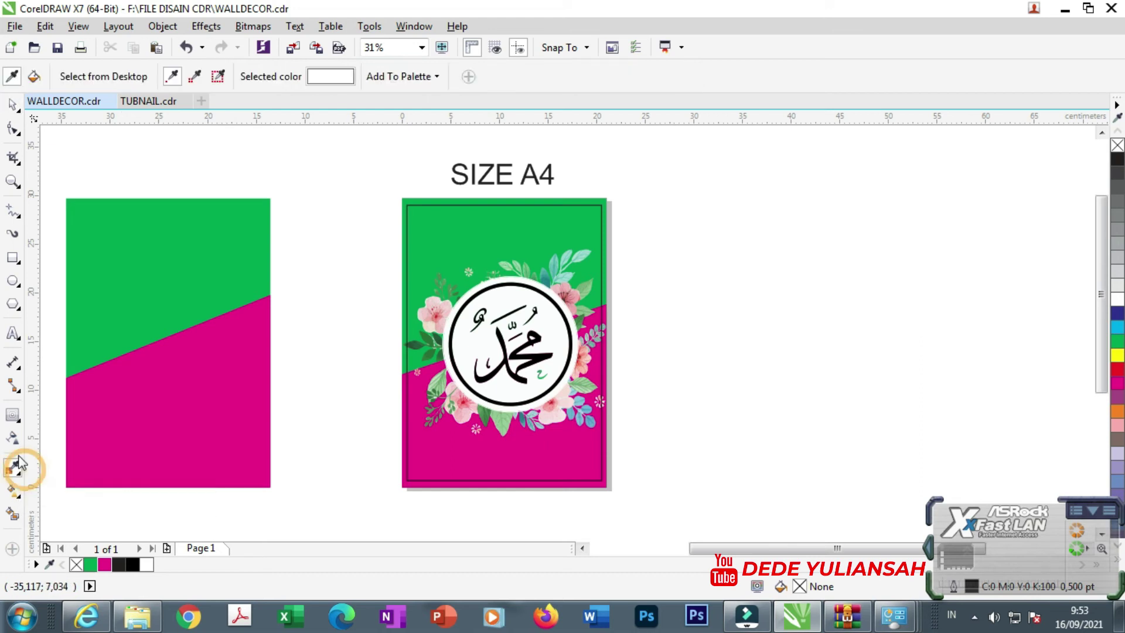
click(402, 191)
scroll(452, 204, up, 3)
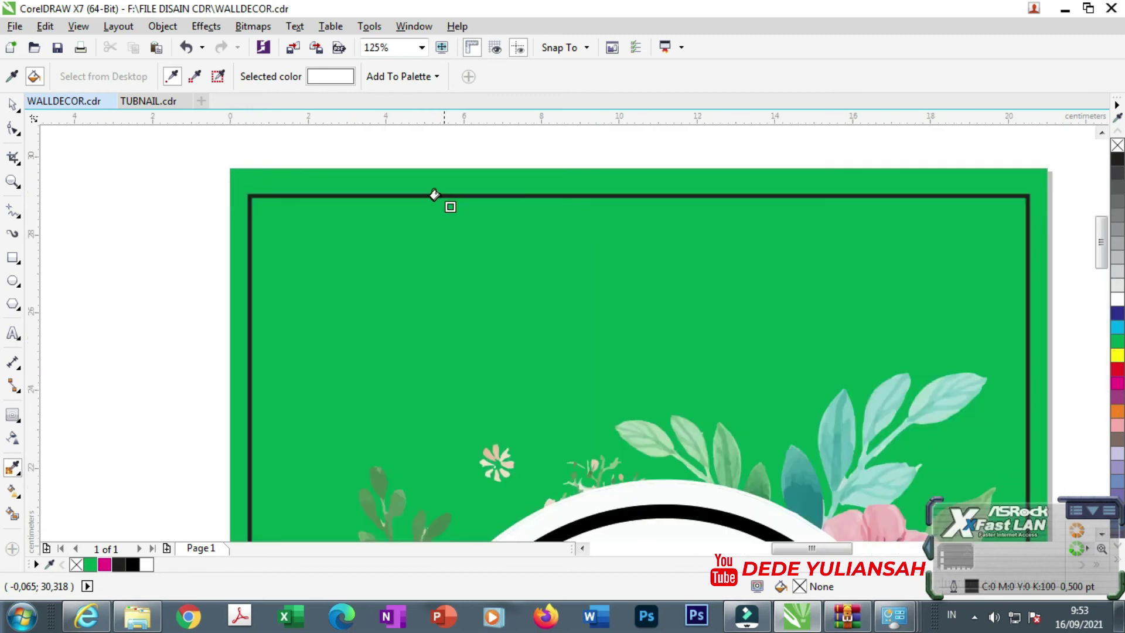
click(405, 186)
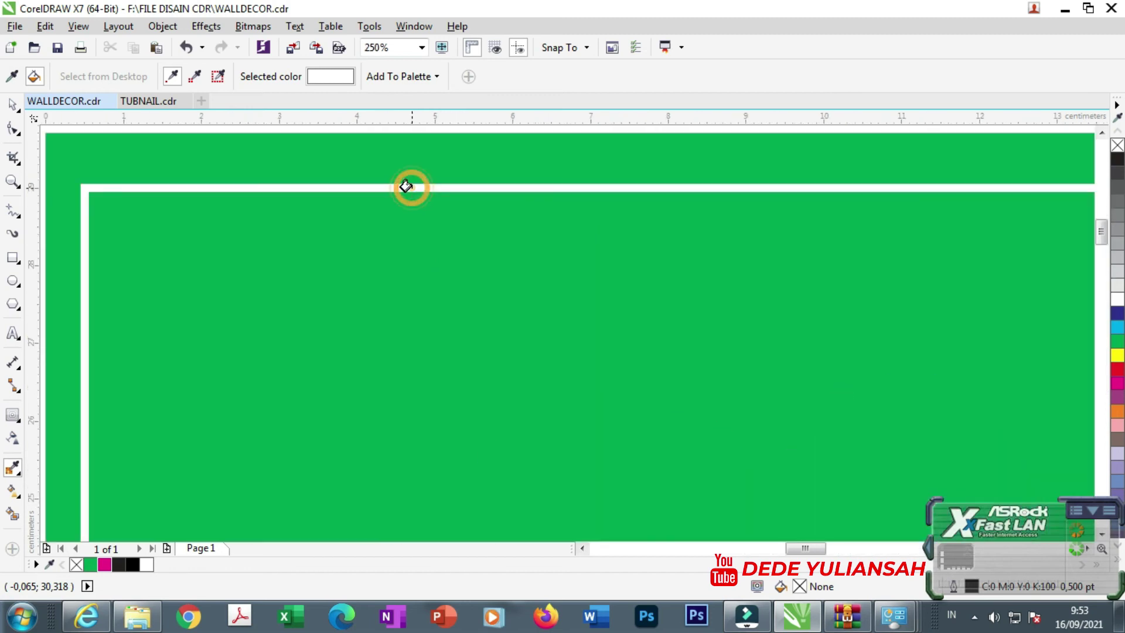
scroll(405, 188, down, 3)
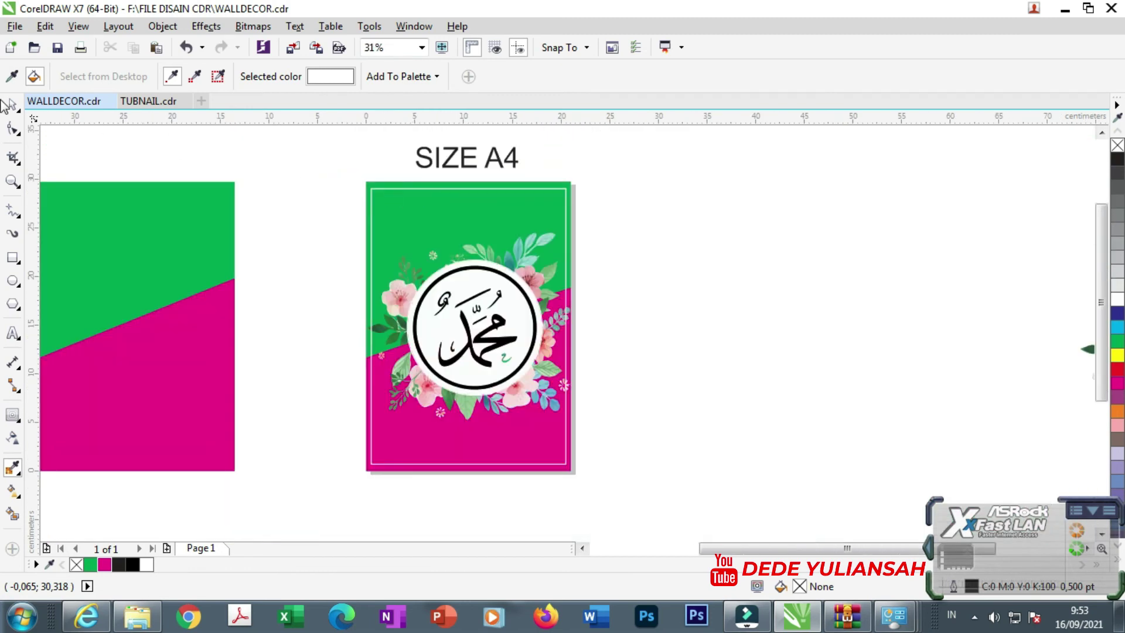
click(13, 105)
click(271, 217)
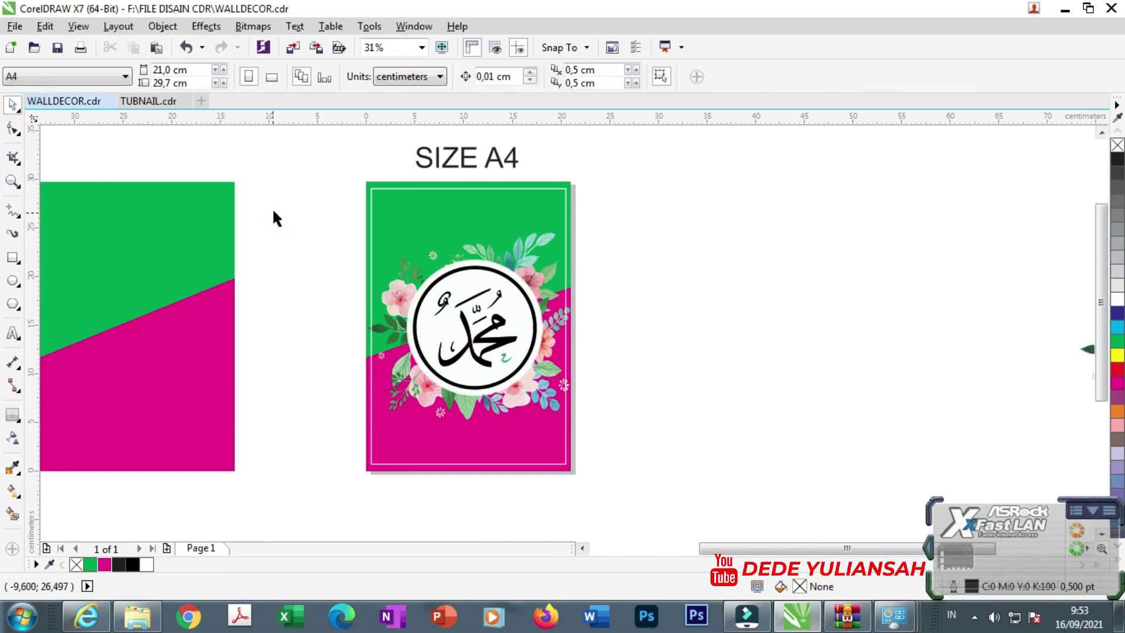
Duplicate the complete page design, without its heading, and place the copy just to the right of the page.
drag(348, 213, 605, 481)
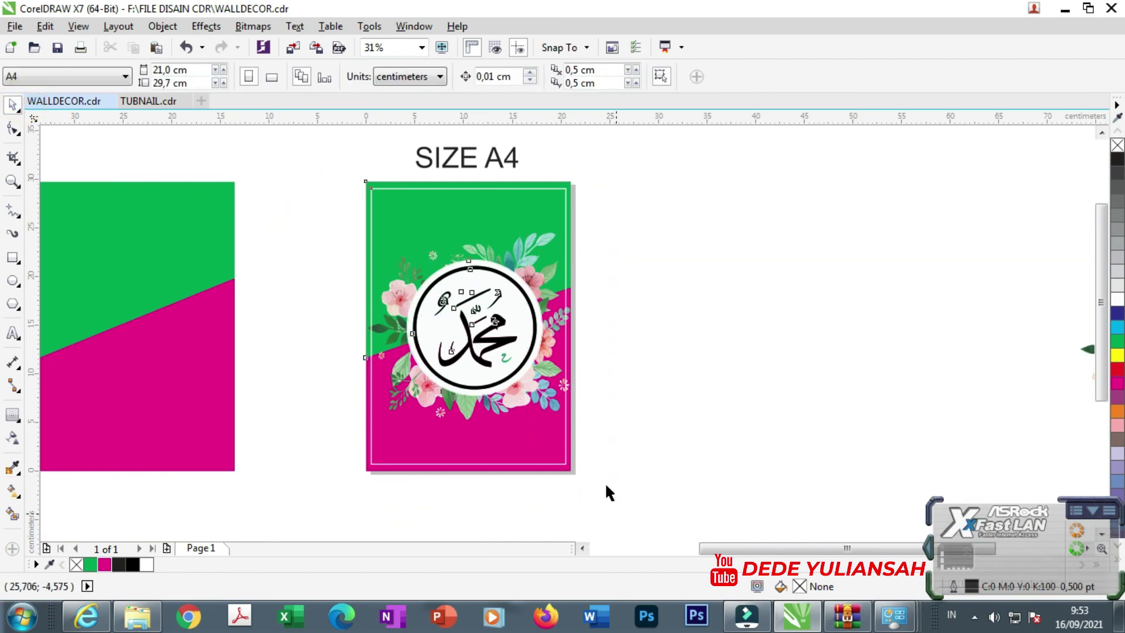
drag(444, 334, 657, 347)
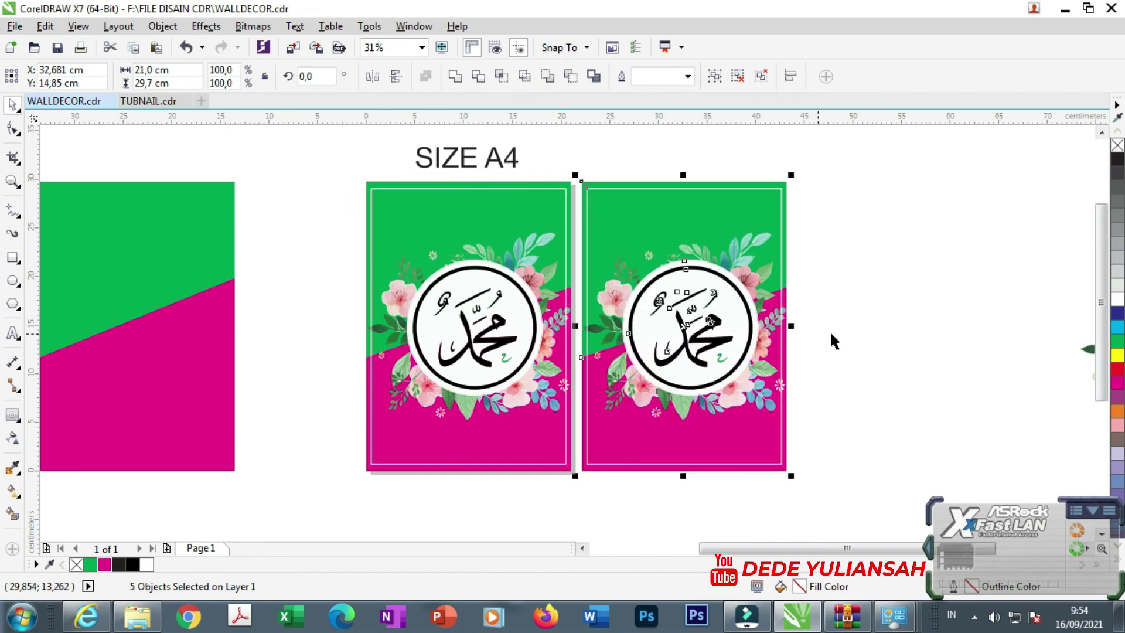
click(866, 334)
Replace the page design's Muhammad calligraphy circle with the spare Allah calligraphy group, bringing it in front of the wreath.
click(482, 336)
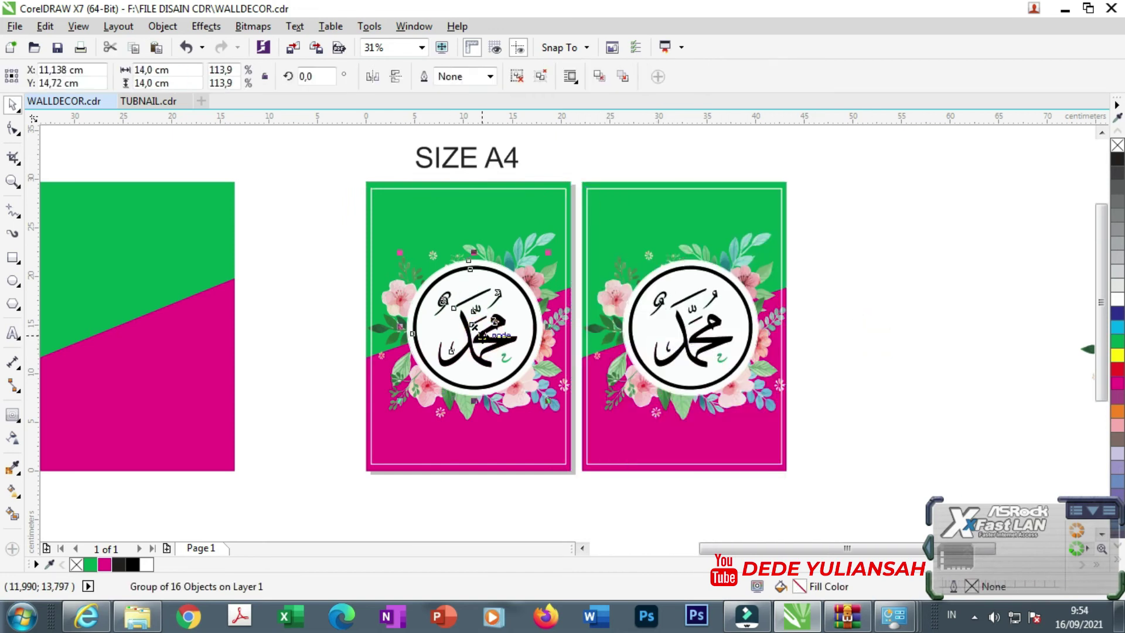
key(Delete)
scroll(507, 336, down, 2)
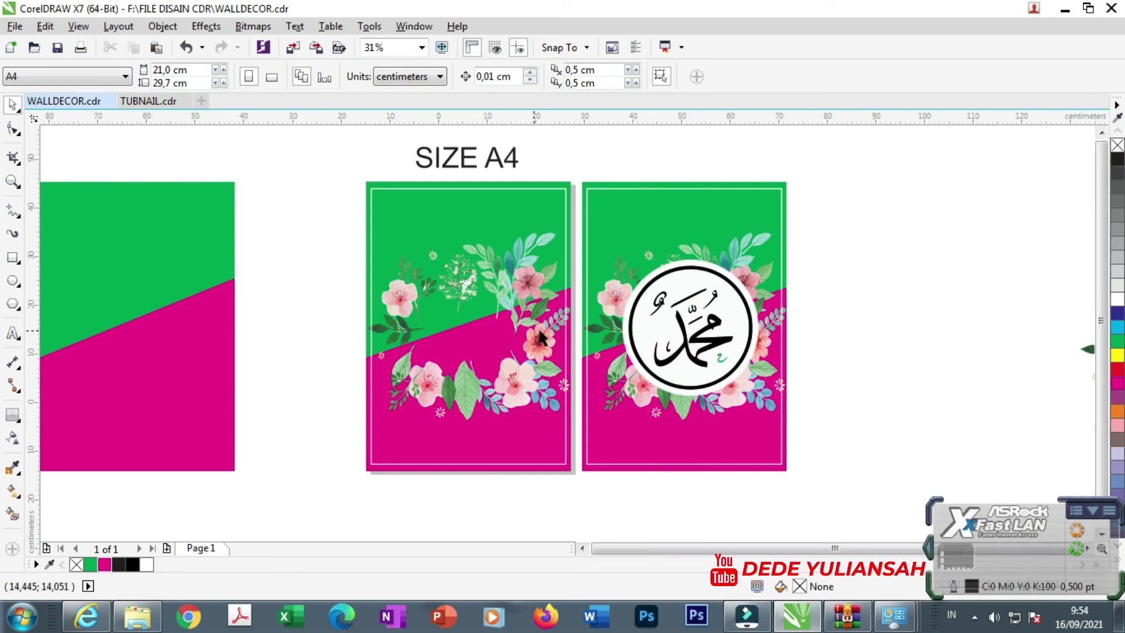
drag(863, 338, 502, 333)
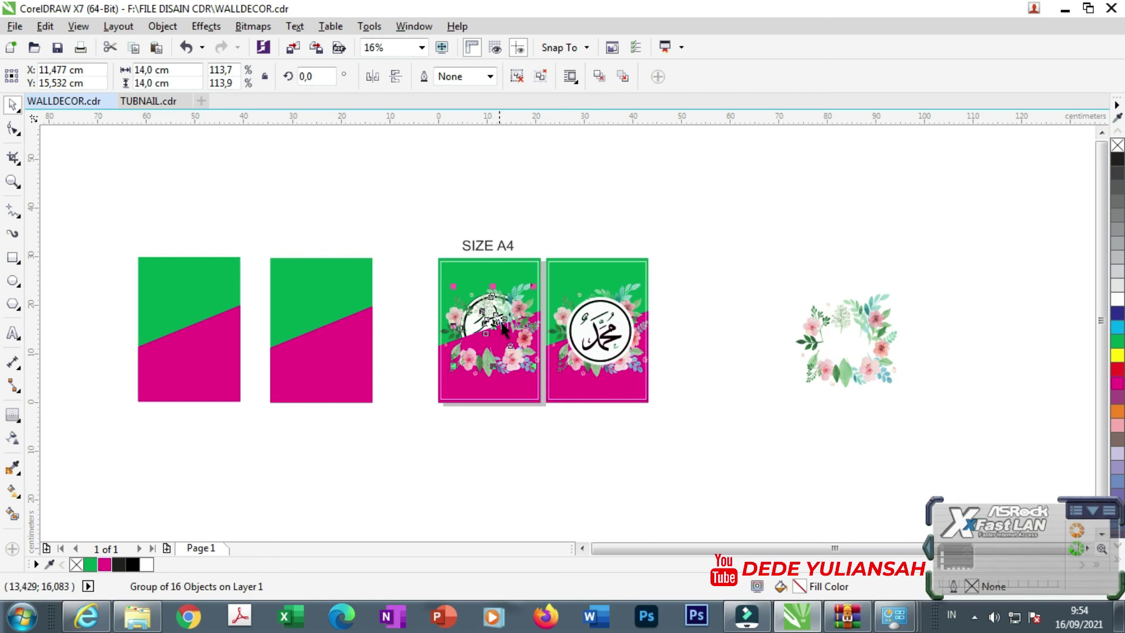
scroll(498, 329, up, 2)
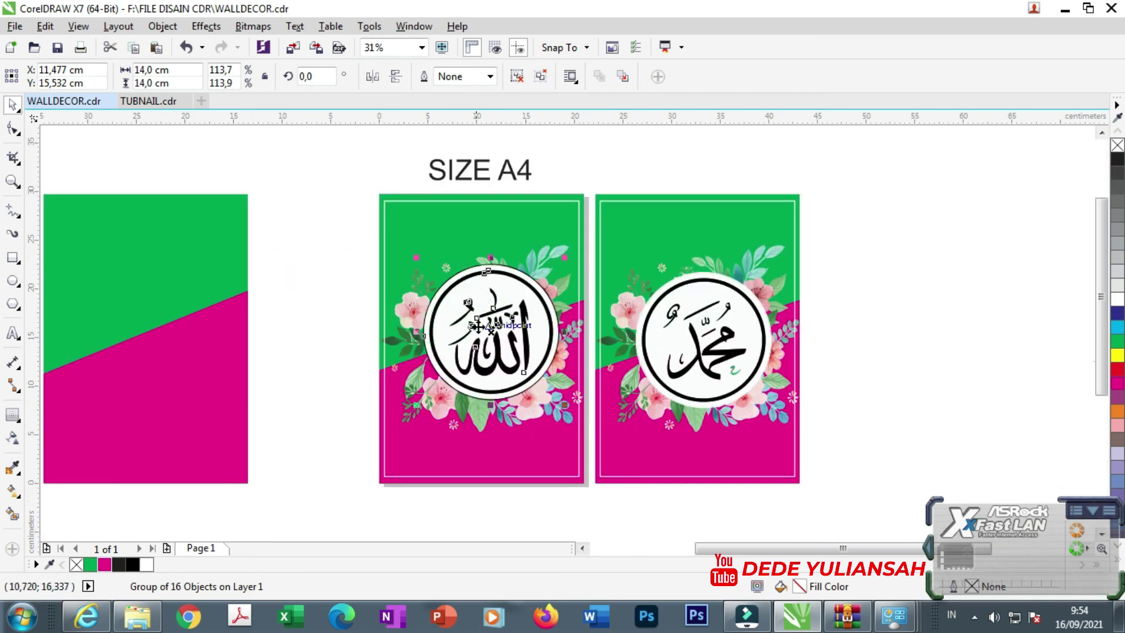
Reposition the Allah calligraphy circle so it sits in the middle of the page's floral wreath.
scroll(478, 326, up, 2)
drag(502, 344, 514, 332)
scroll(519, 281, down, 4)
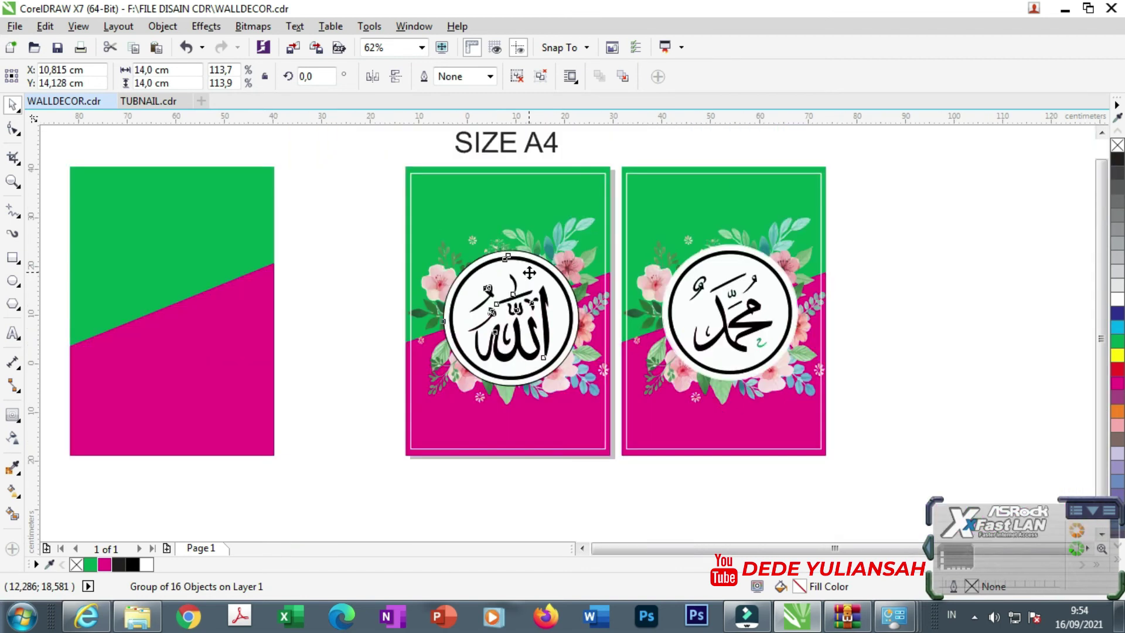
Center the Allah calligraphy circle horizontally on the background panel, and fine-tune its position slightly to the right within the floral wreath.
scroll(530, 272, down, 2)
scroll(521, 274, up, 5)
drag(519, 273, 521, 270)
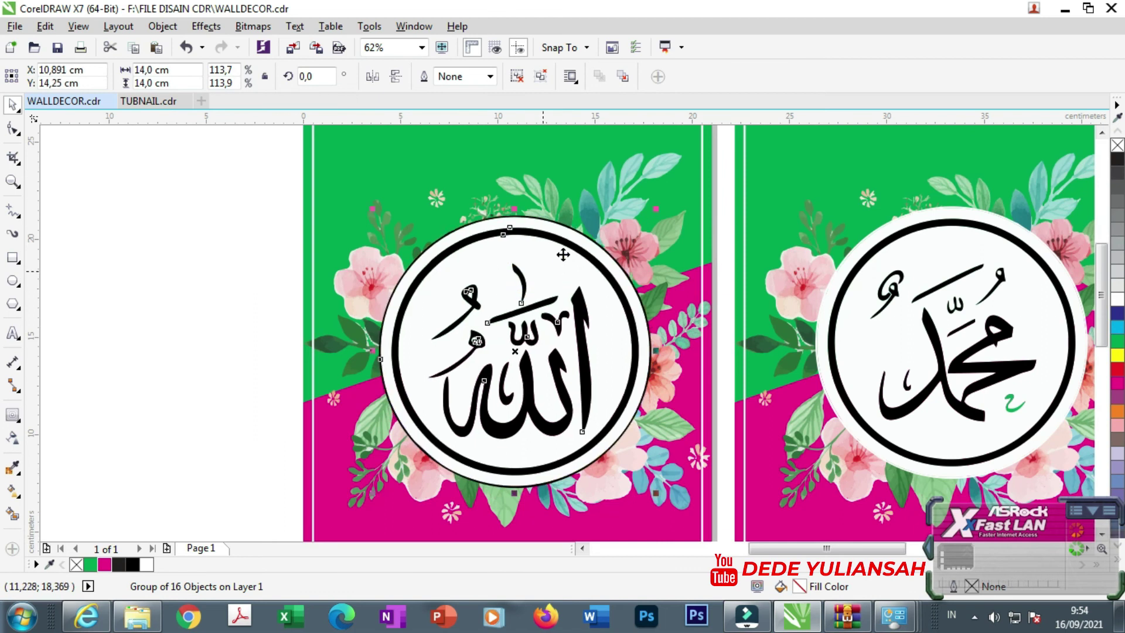
shift+click(392, 153)
key(c)
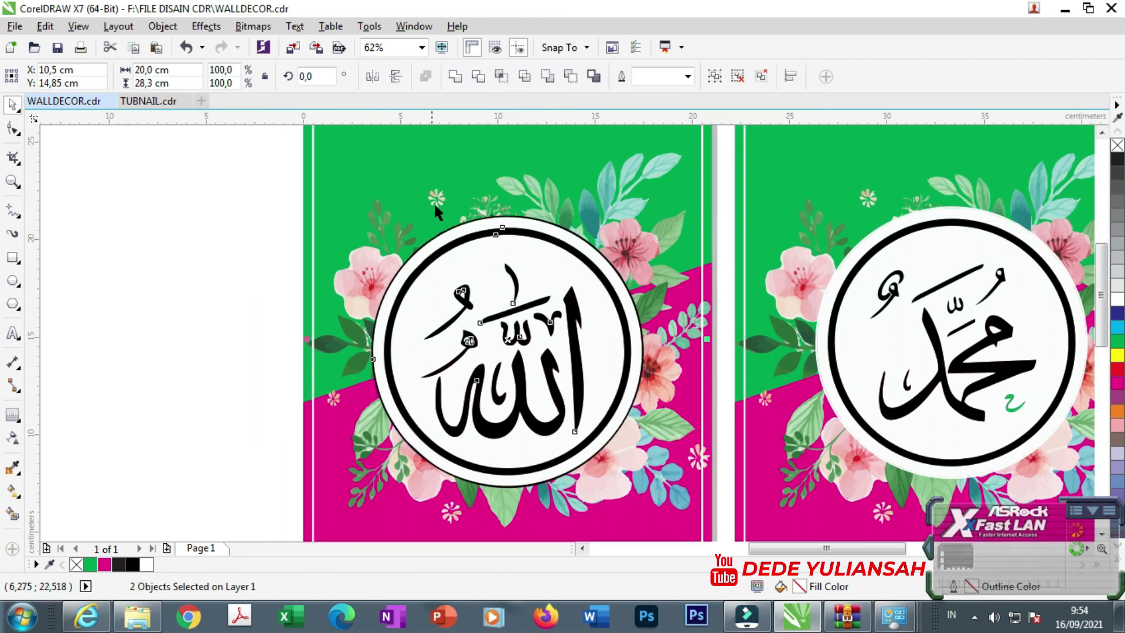
click(172, 267)
drag(516, 284, 527, 287)
scroll(295, 230, down, 2)
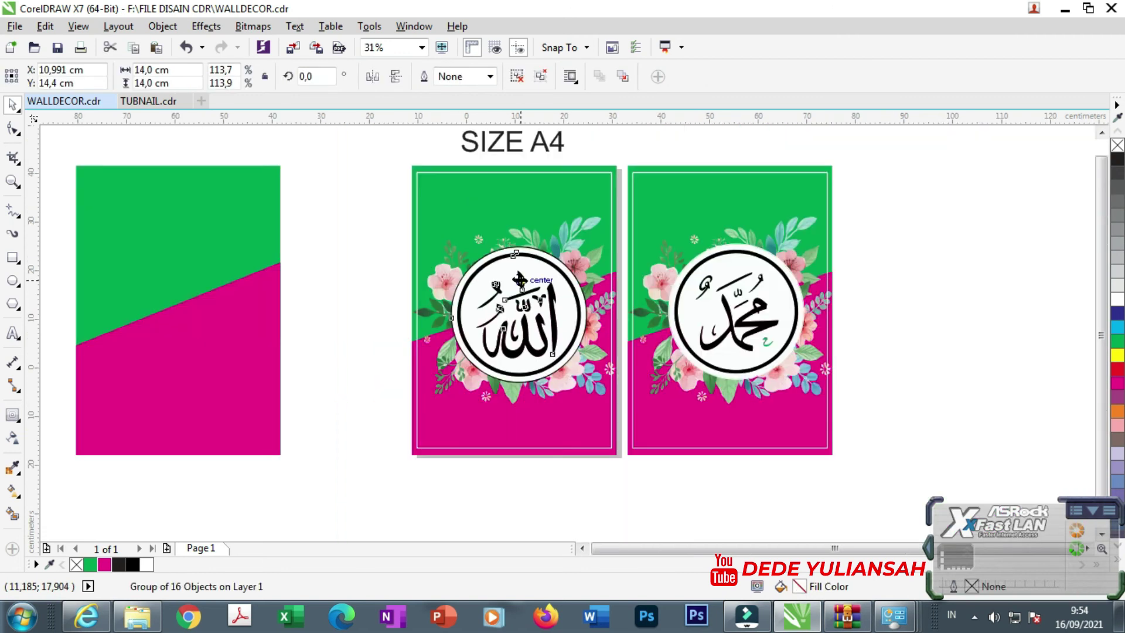
Delete the two spare green and magenta backgrounds and the spare floral wreath lying outside the finished designs.
mouse_move(118, 193)
mouse_down()
mouse_move(284, 346)
mouse_move(417, 414)
mouse_up()
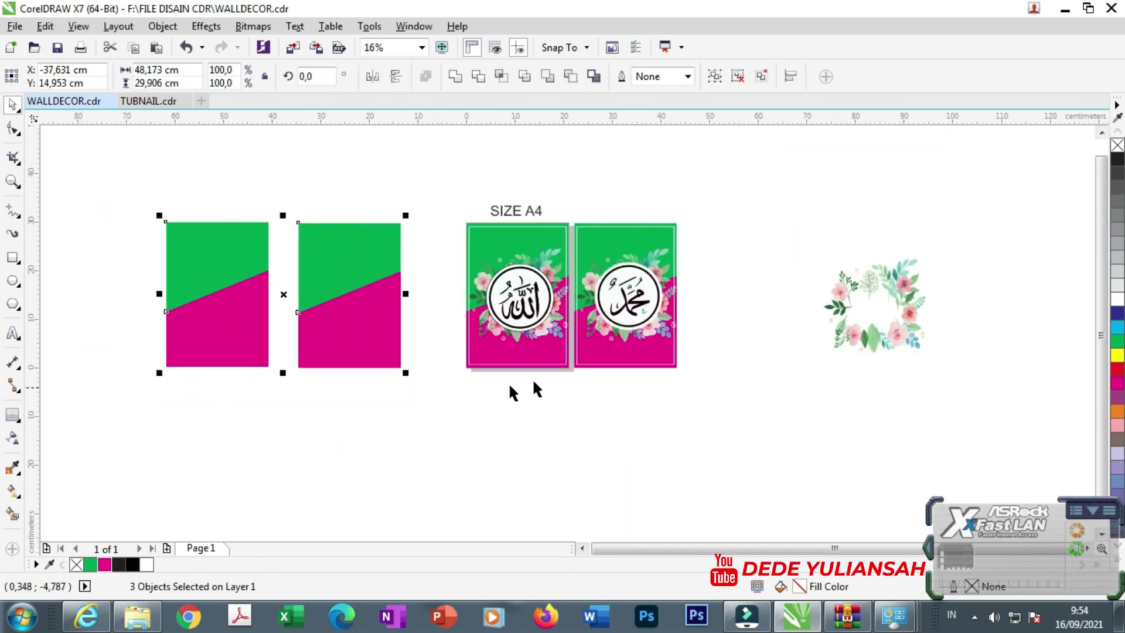
key(Delete)
click(826, 309)
key(Delete)
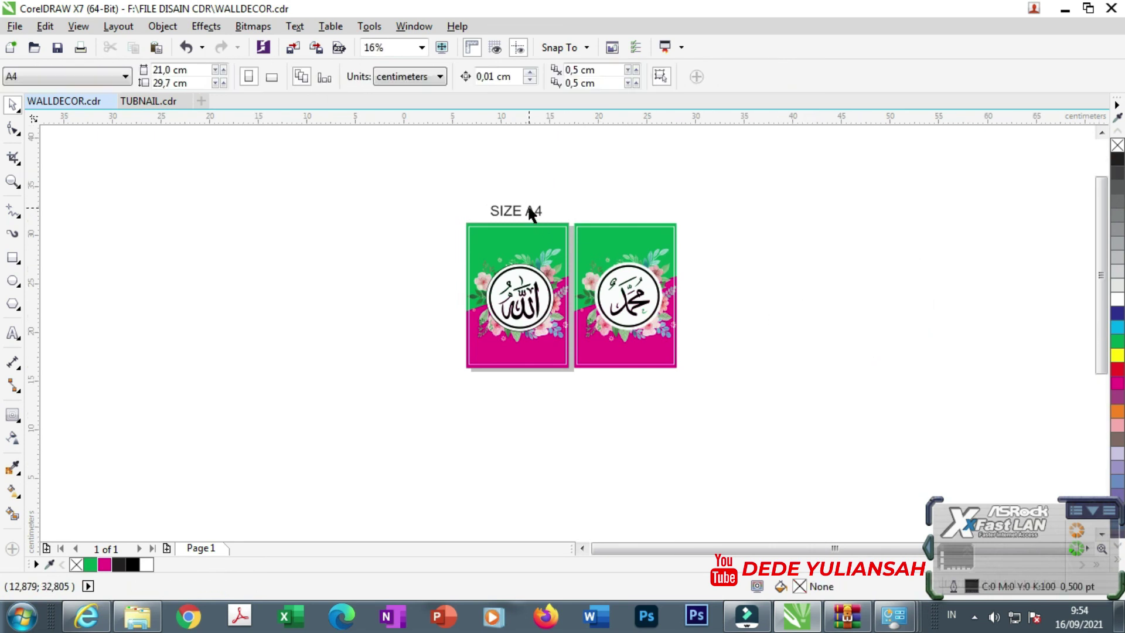
Move the SIZE A4 heading to the right so it sits centrally above the pair of designs.
scroll(527, 204, up, 1)
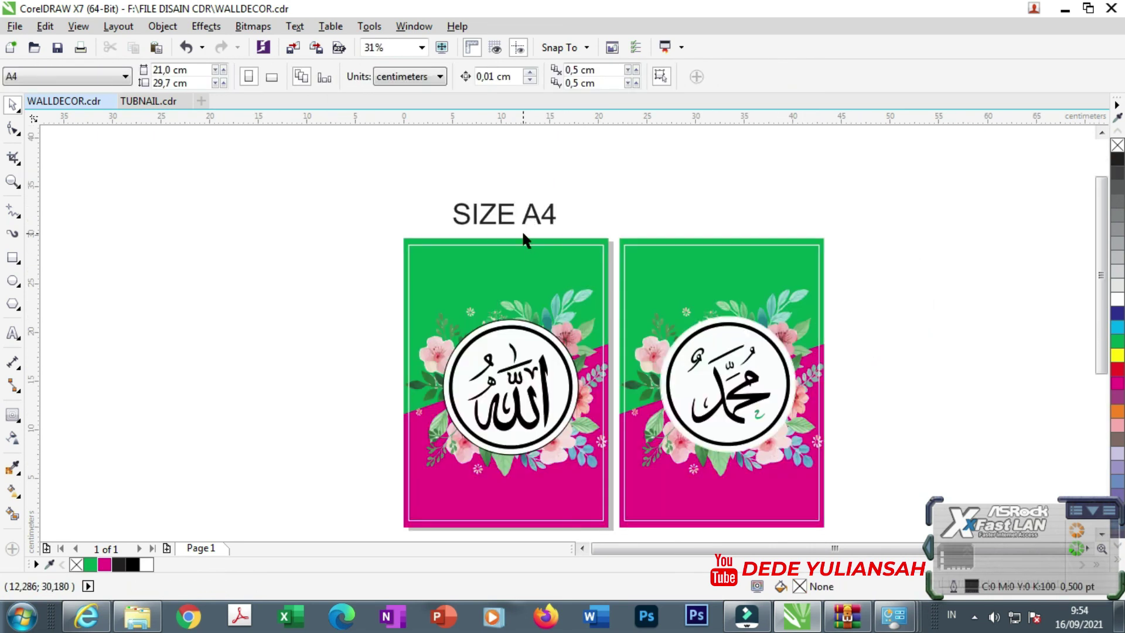
drag(532, 222, 638, 215)
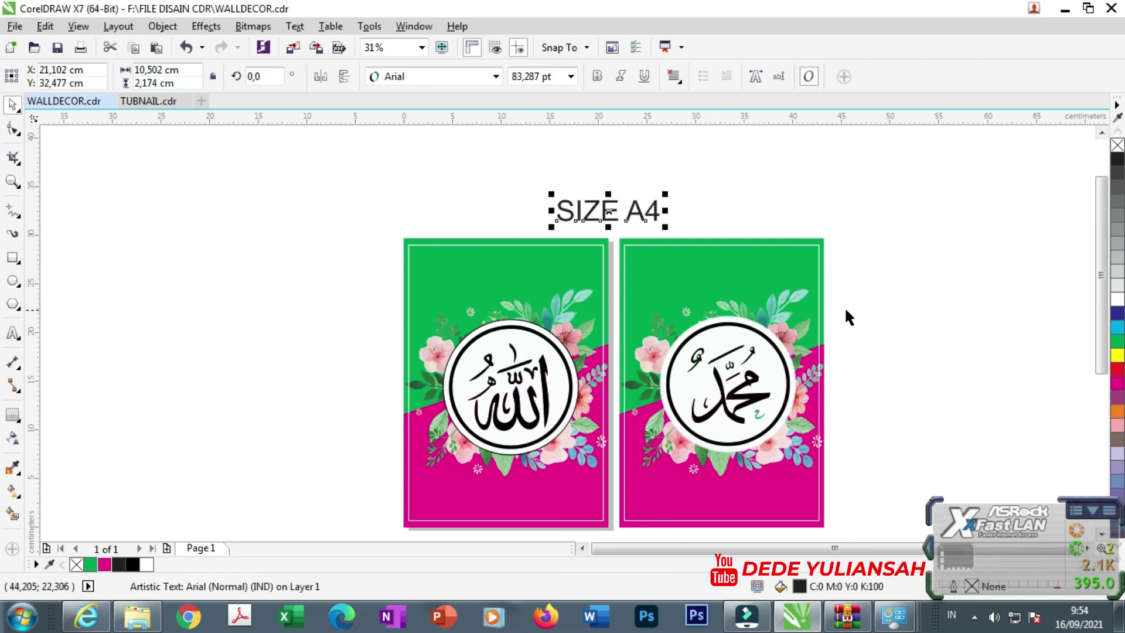
click(864, 311)
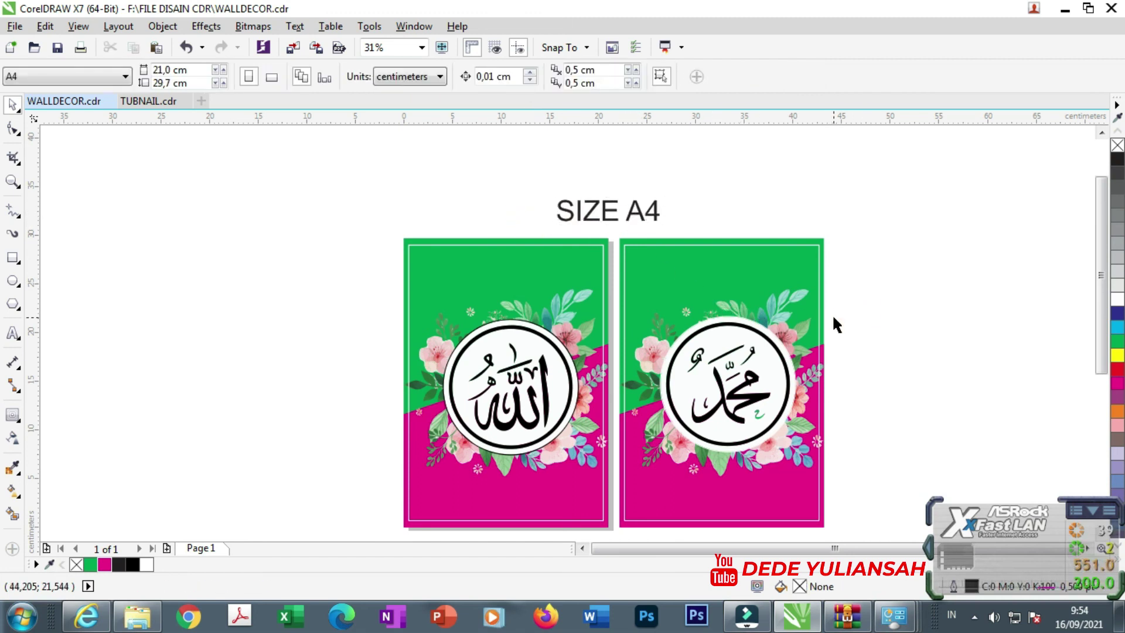